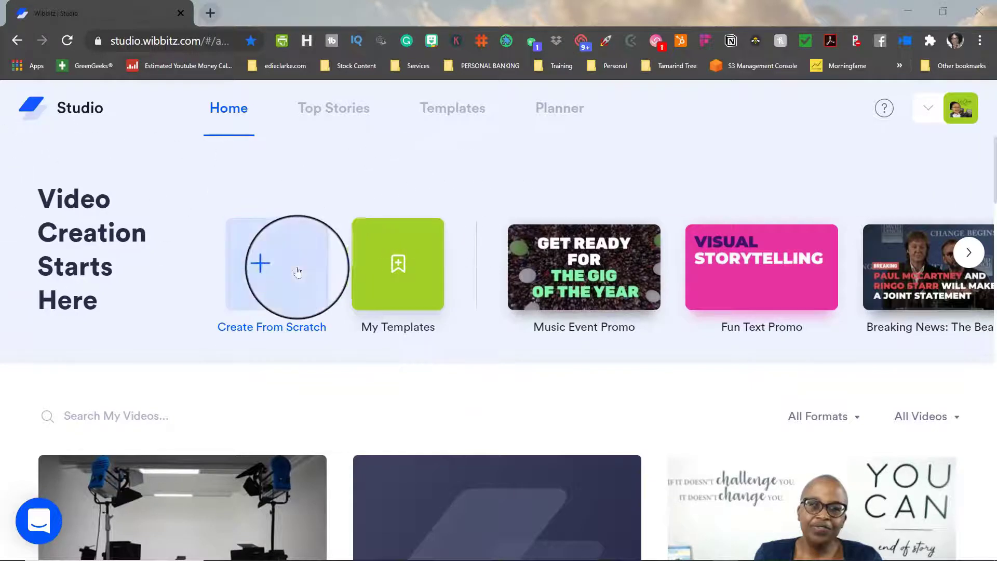
- Start a new video from scratch in Landscape 16:9 format with the Traditional style
left_click(272, 266)
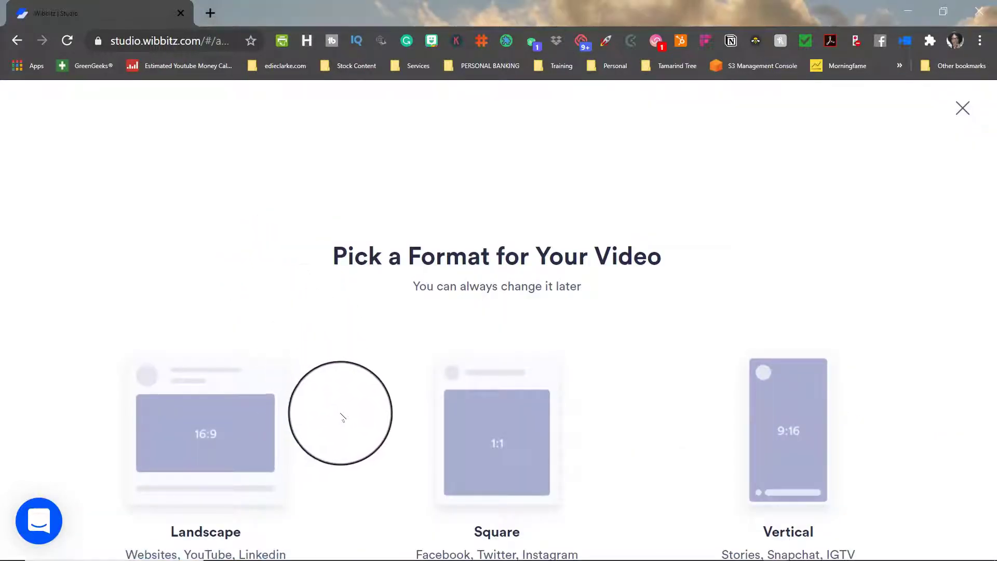
left_click(186, 437)
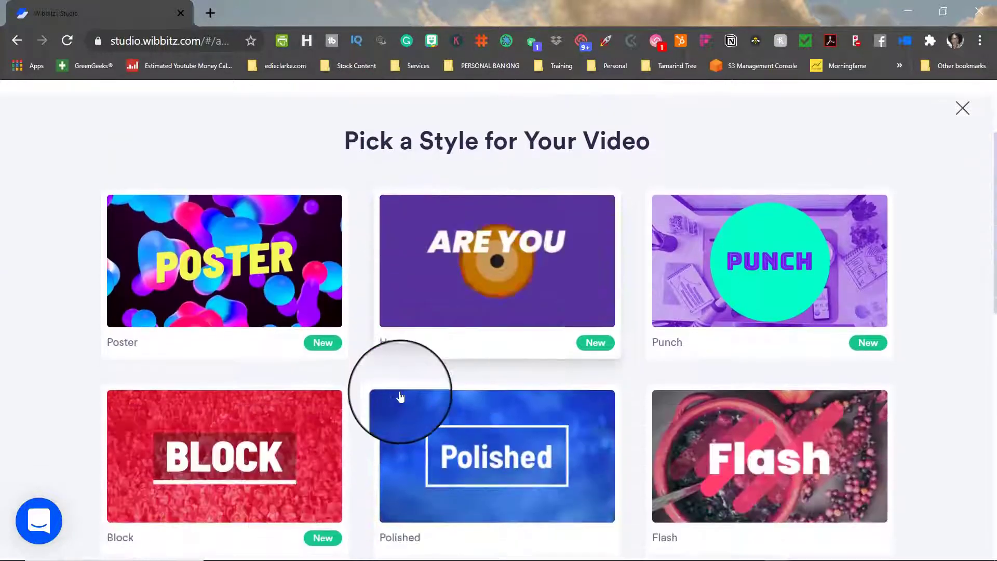
scroll(400, 396, "down", 5)
scroll(404, 395, "down", 9)
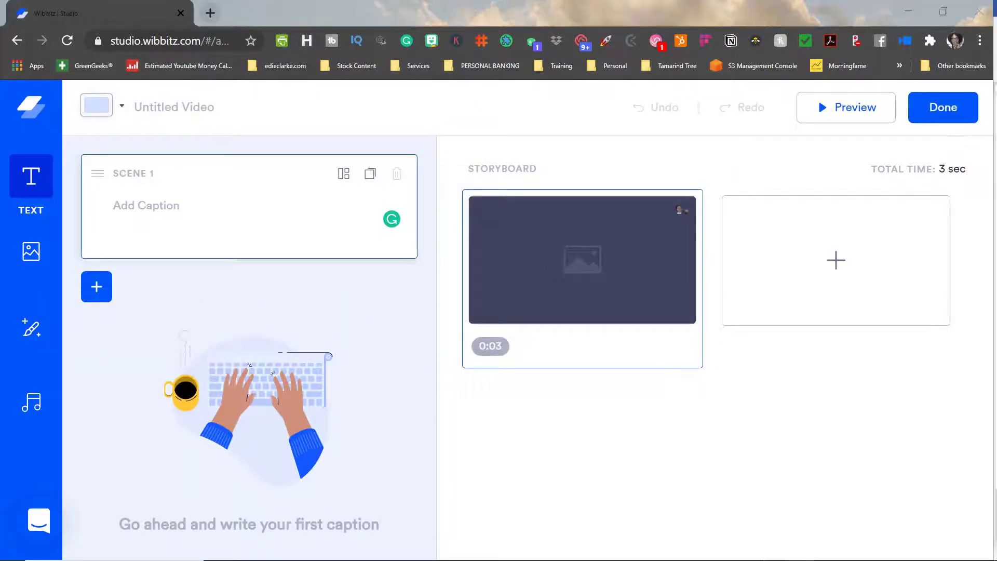
- Copy the full script text, through the URL, from the Word document
key("alt+Tab")
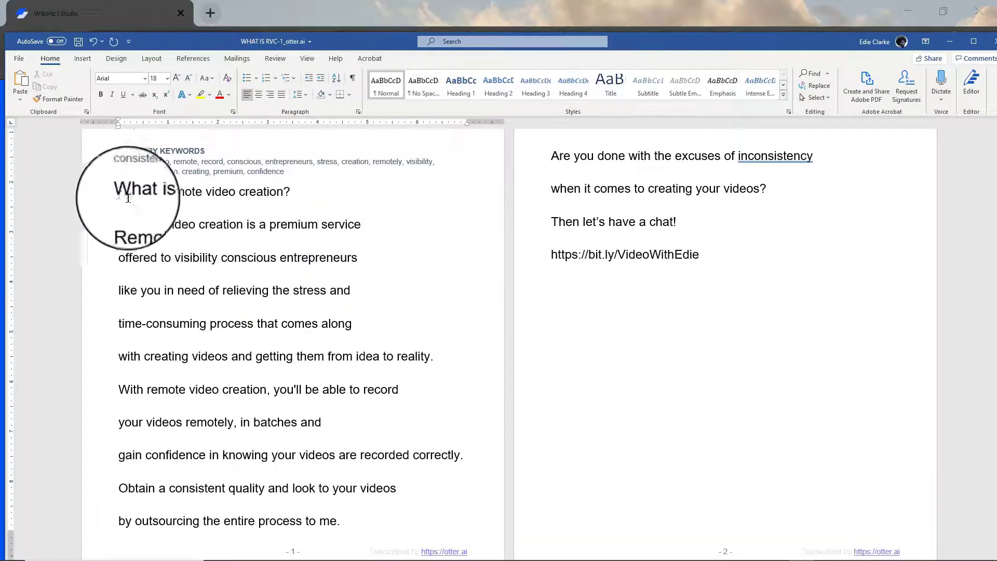
left_click_drag(119, 192, 650, 269)
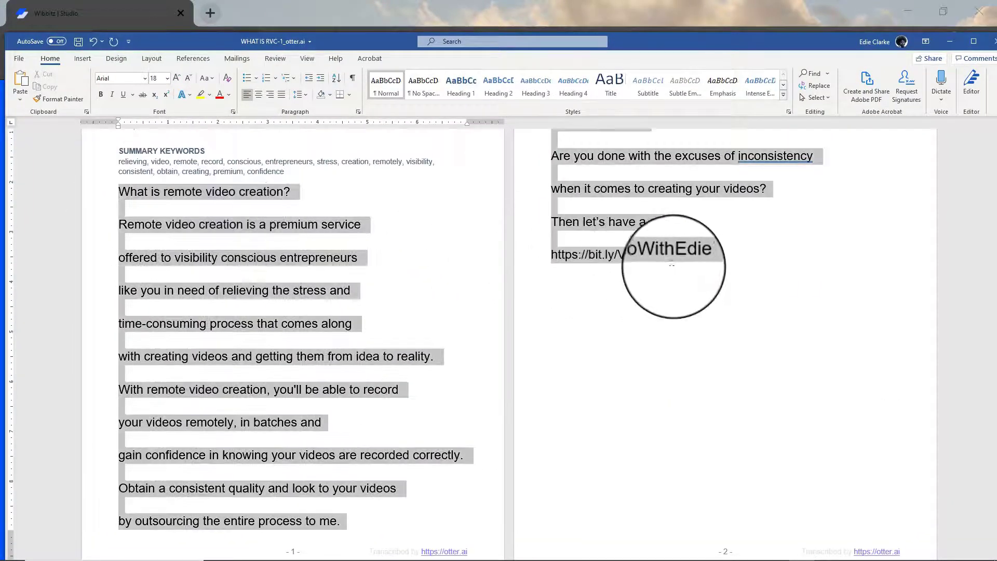
right_click(639, 249)
left_click(670, 277)
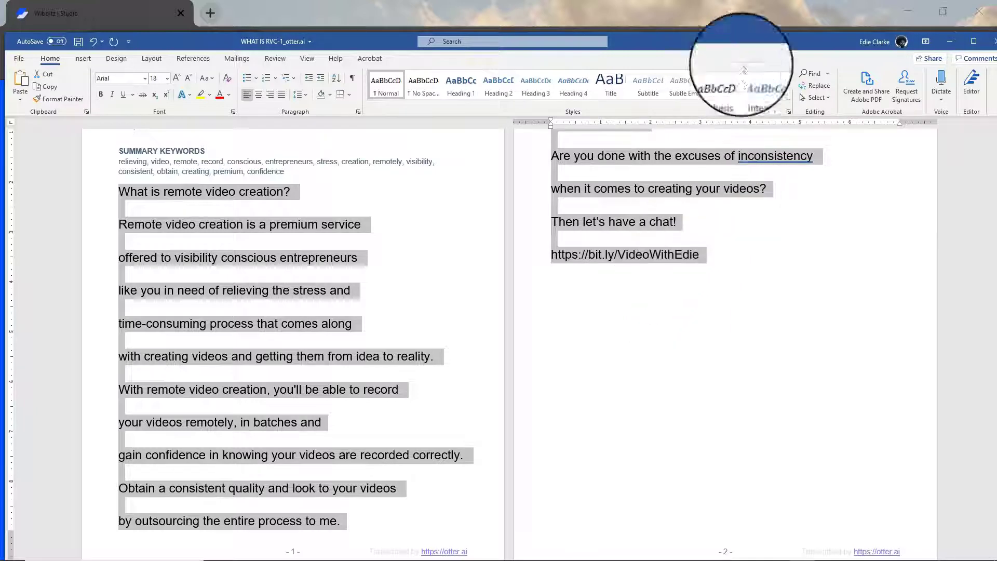
- Paste the Word script into the first caption and create 16 scenes, one line each
left_click(679, 7)
left_click(114, 203)
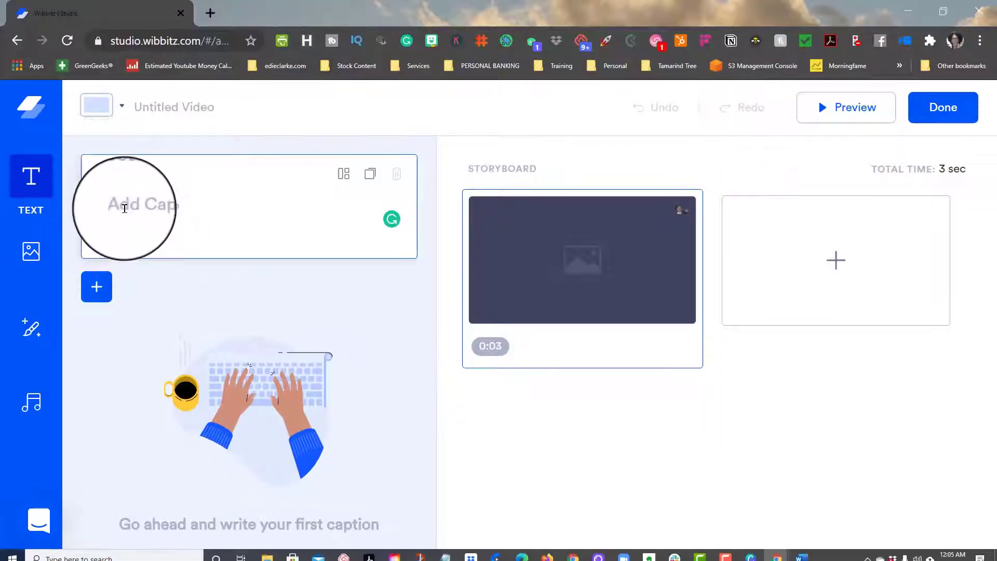
right_click(126, 209)
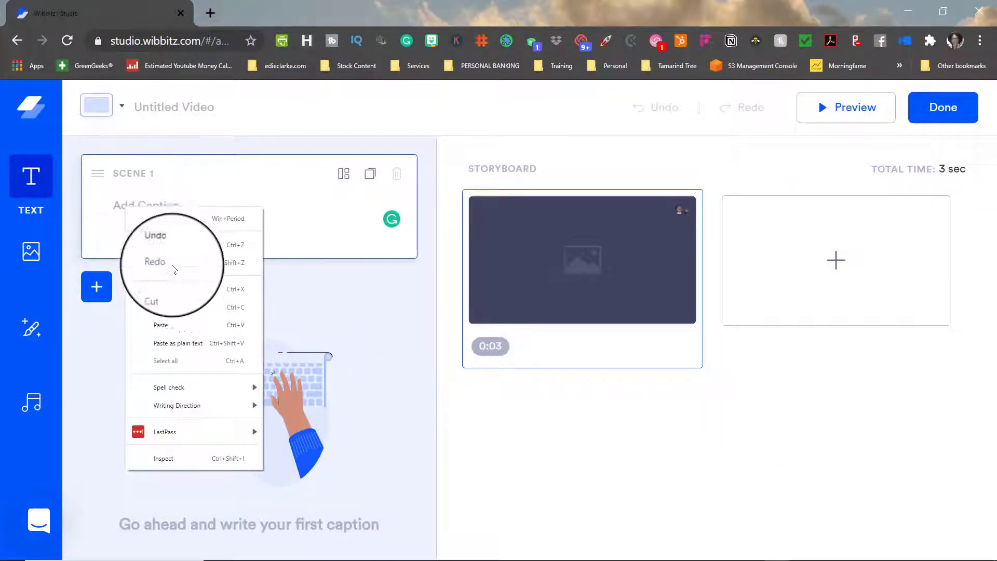
left_click(174, 325)
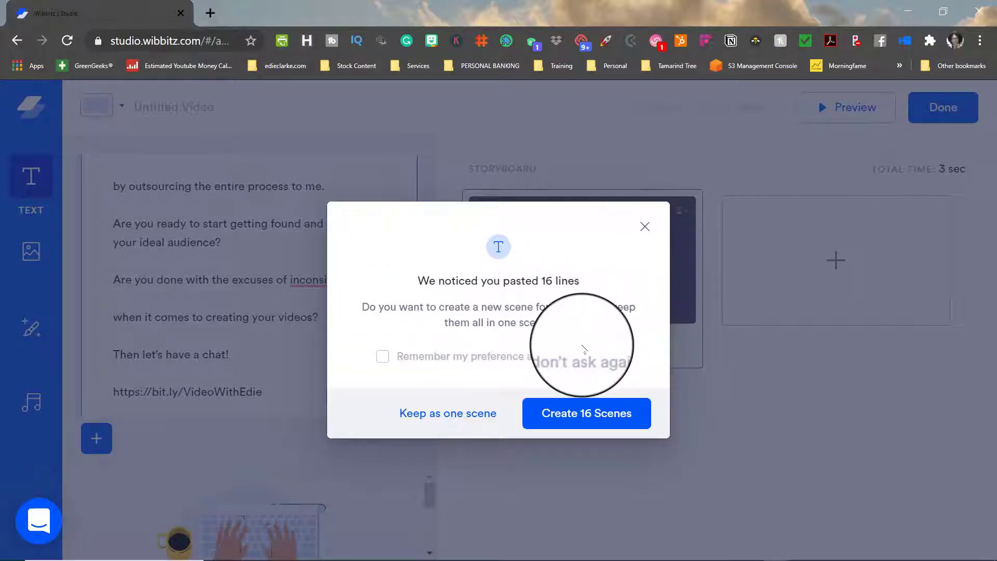
left_click(569, 421)
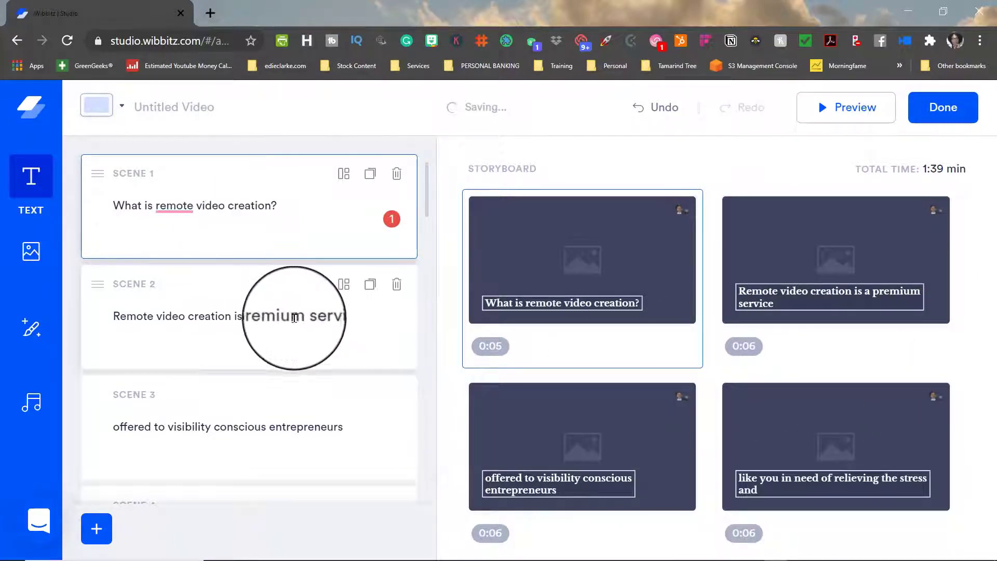
scroll(296, 325, "down", 10)
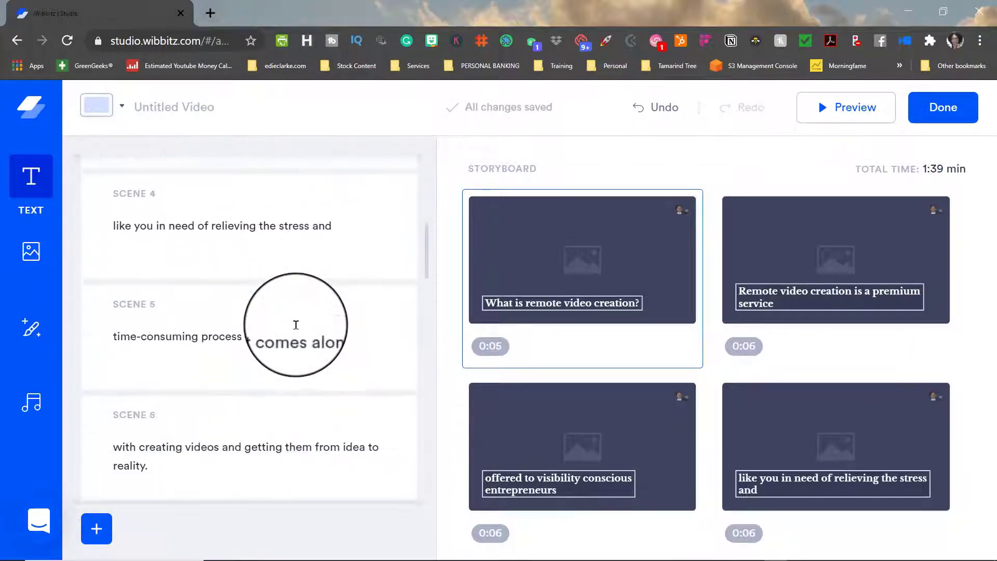
scroll(296, 325, "down", 10)
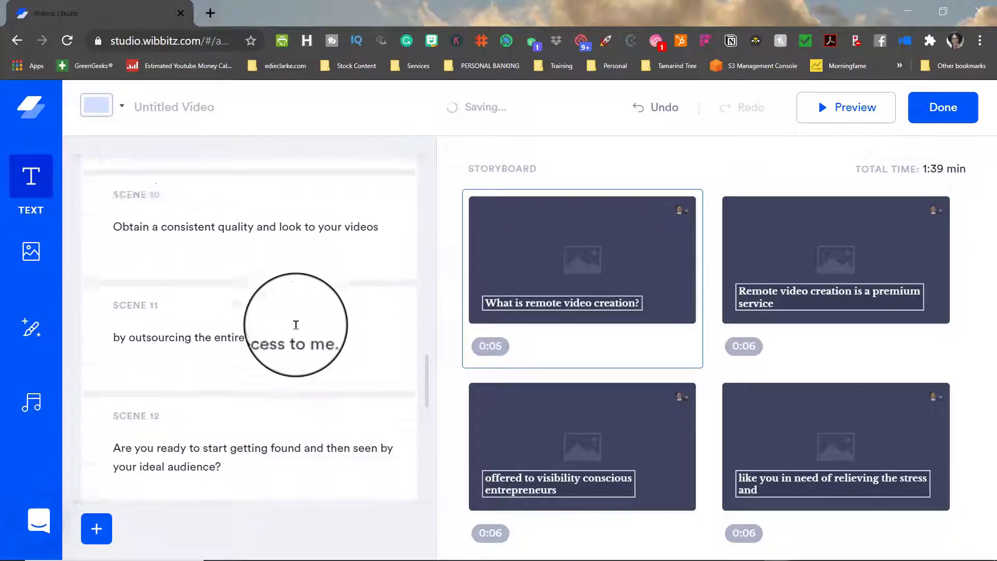
scroll(735, 321, "down", 4)
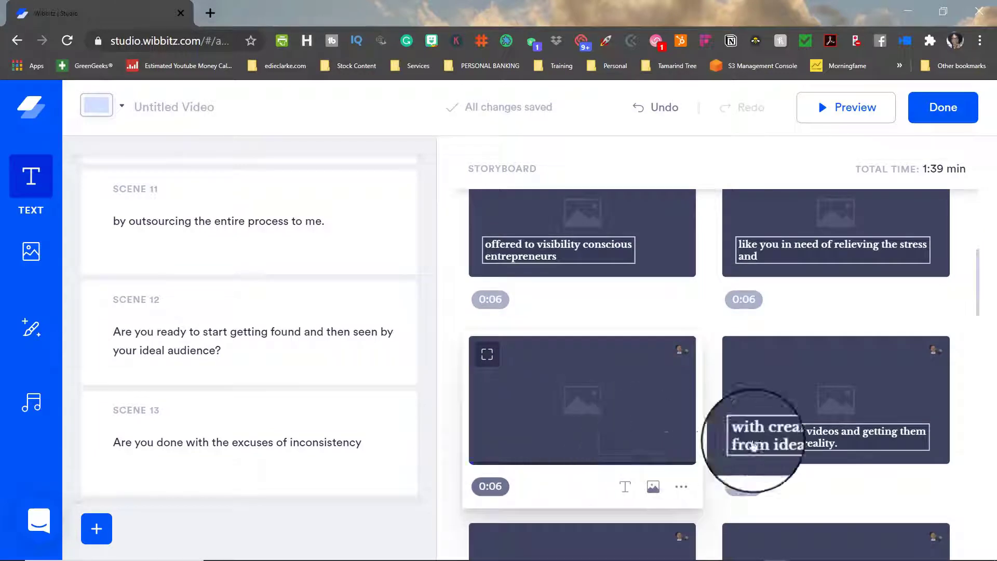
scroll(818, 442, "down", 10)
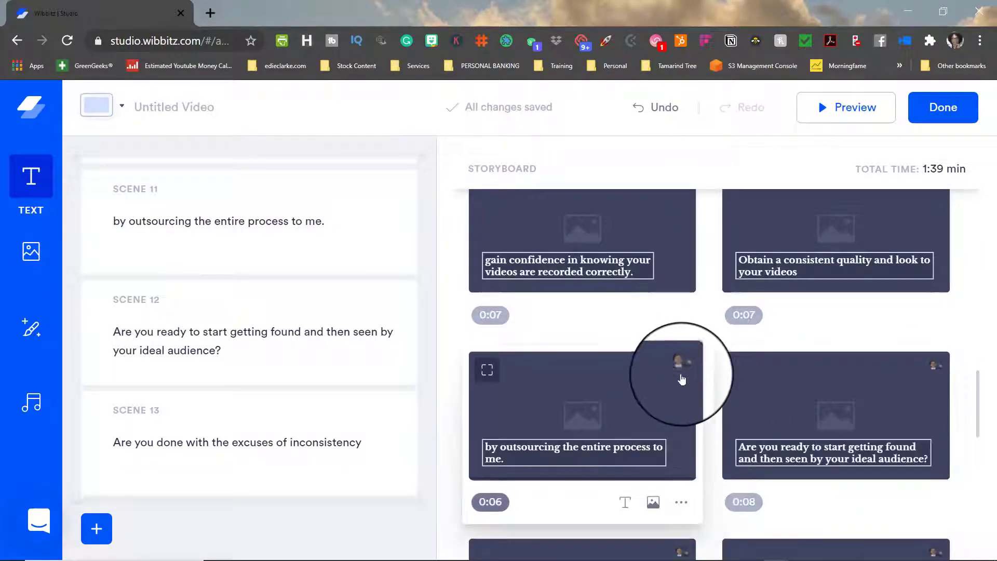
scroll(681, 371, "down", 4)
scroll(682, 381, "down", 5)
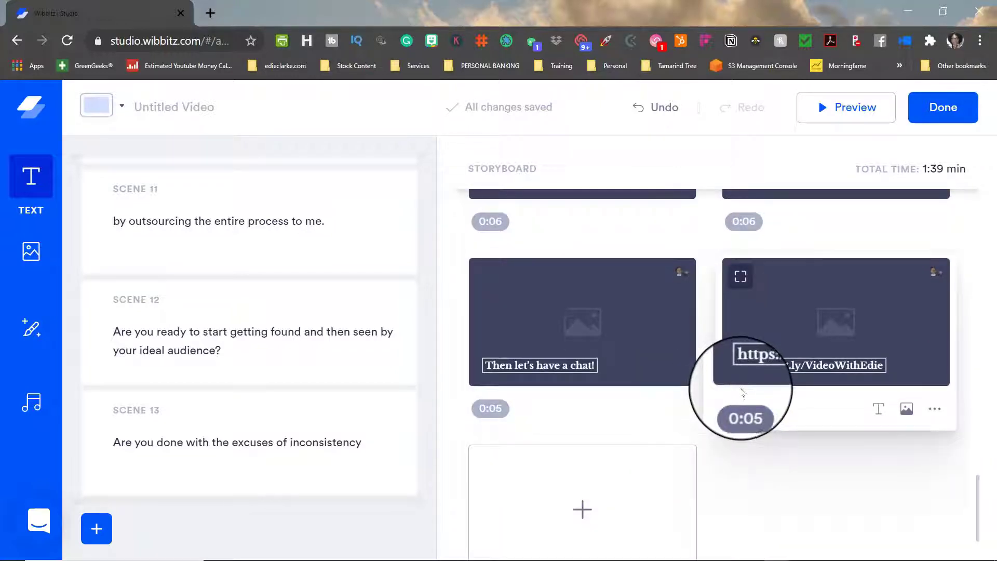
left_click(152, 102)
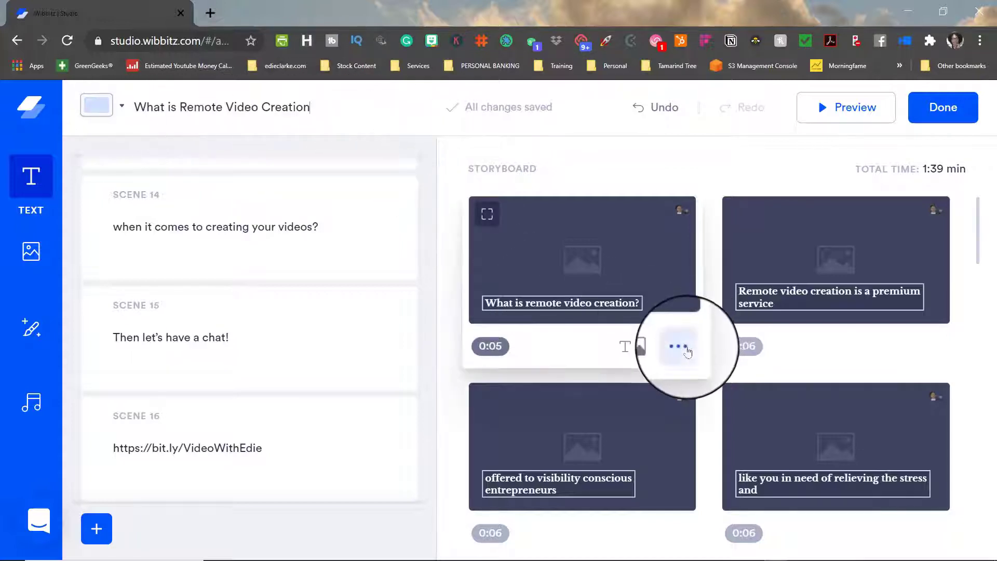
- Change scene 1's layout to Title & Subtitle, showing 'What is remote video creation?' as title
left_click(678, 348)
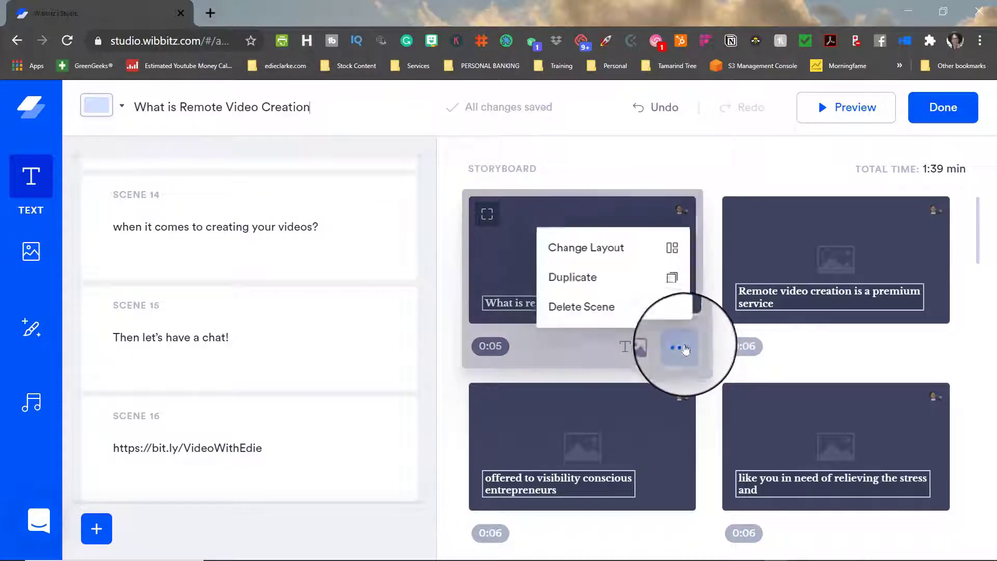
left_click(674, 244)
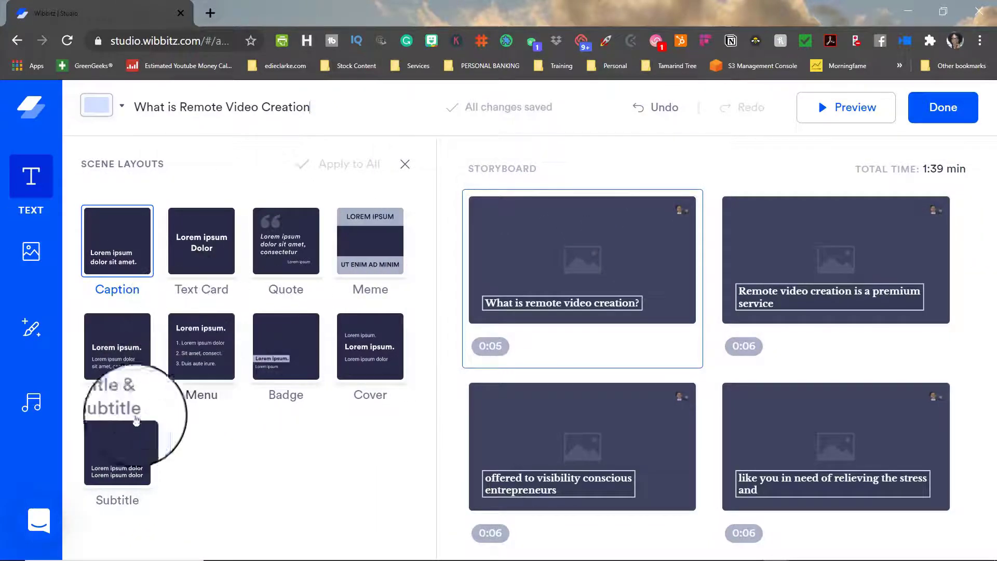
mouse_move(508, 345)
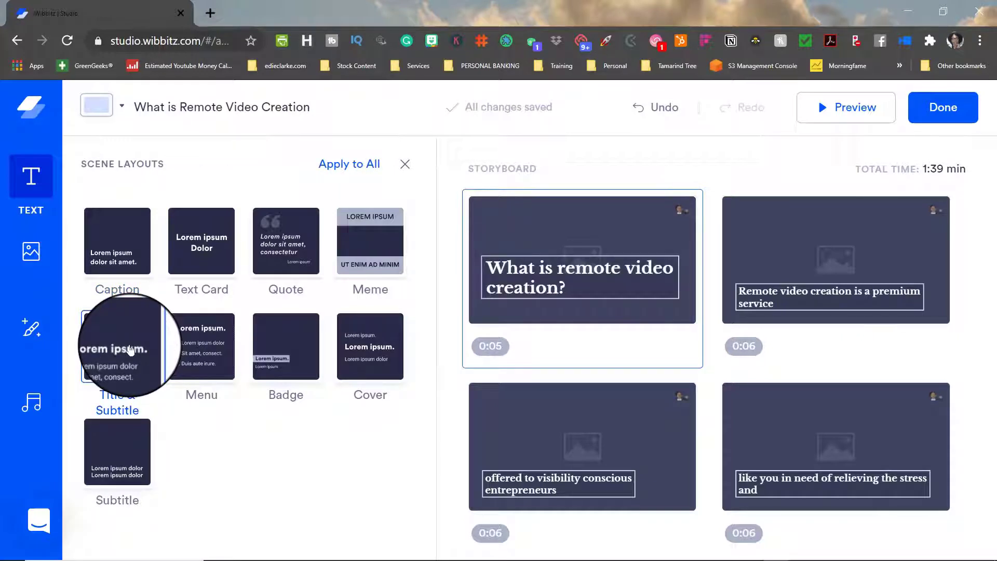
left_click(207, 247)
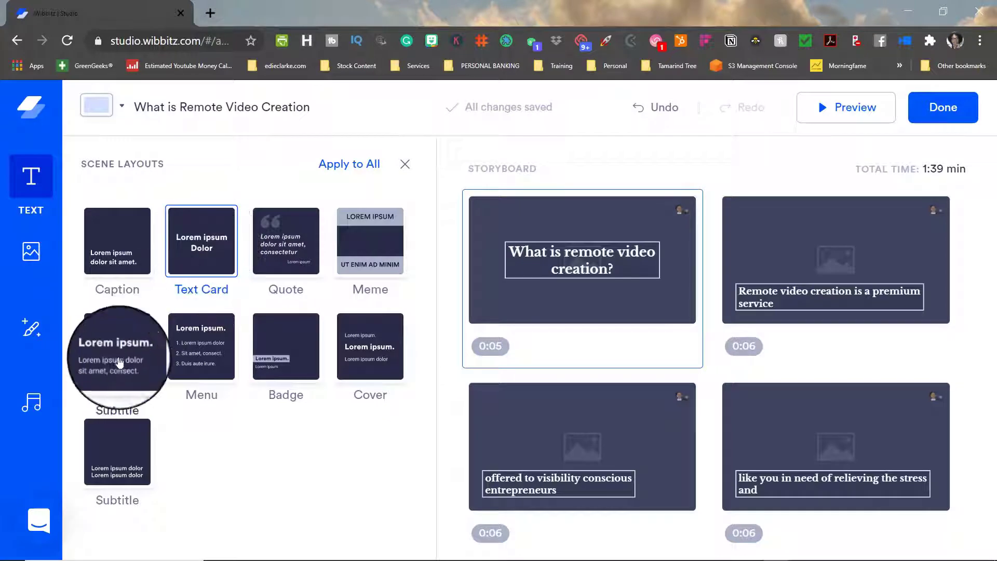
left_click(130, 347)
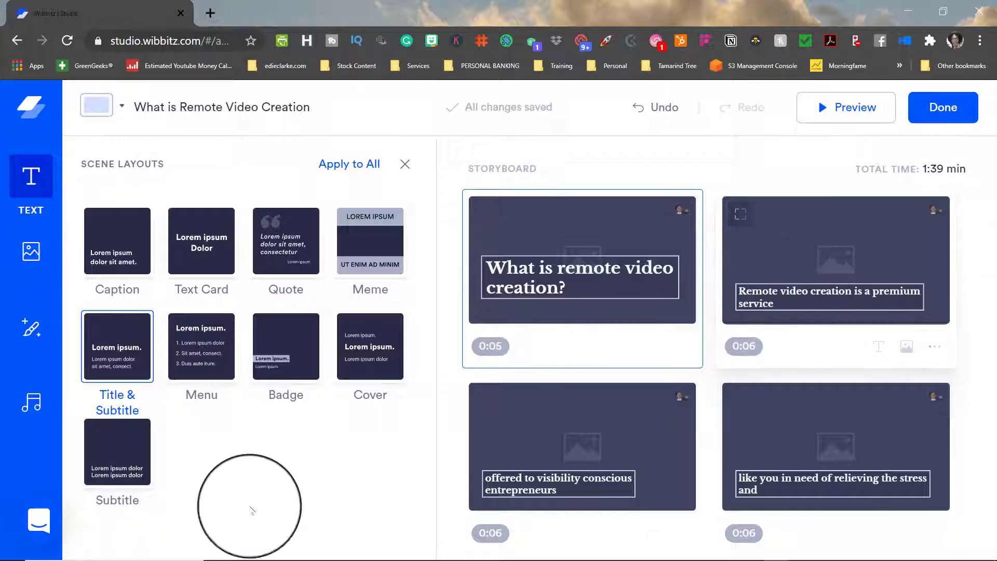
left_click(115, 474)
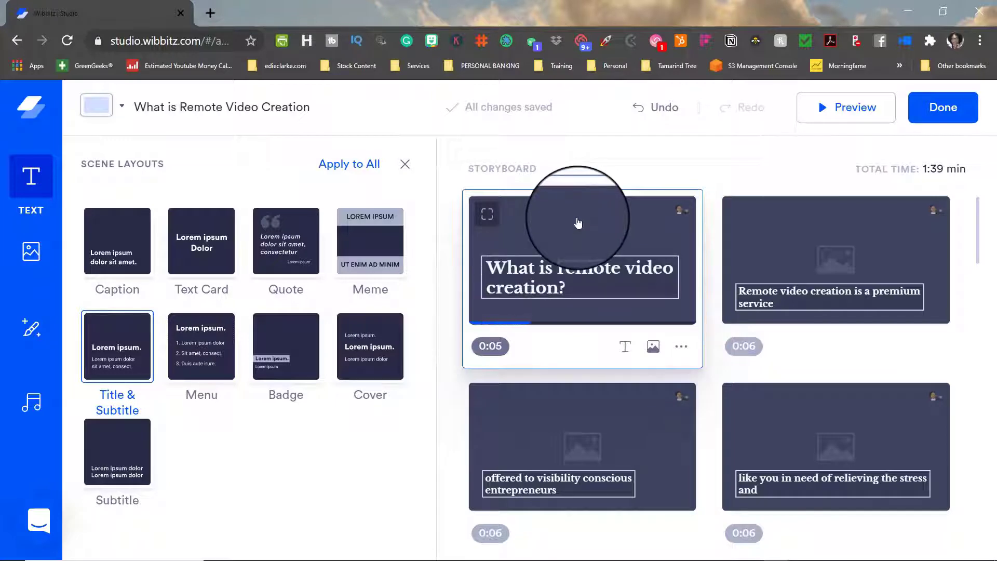
- Select the first scene's title and browse its font and text style lists
left_click(578, 223)
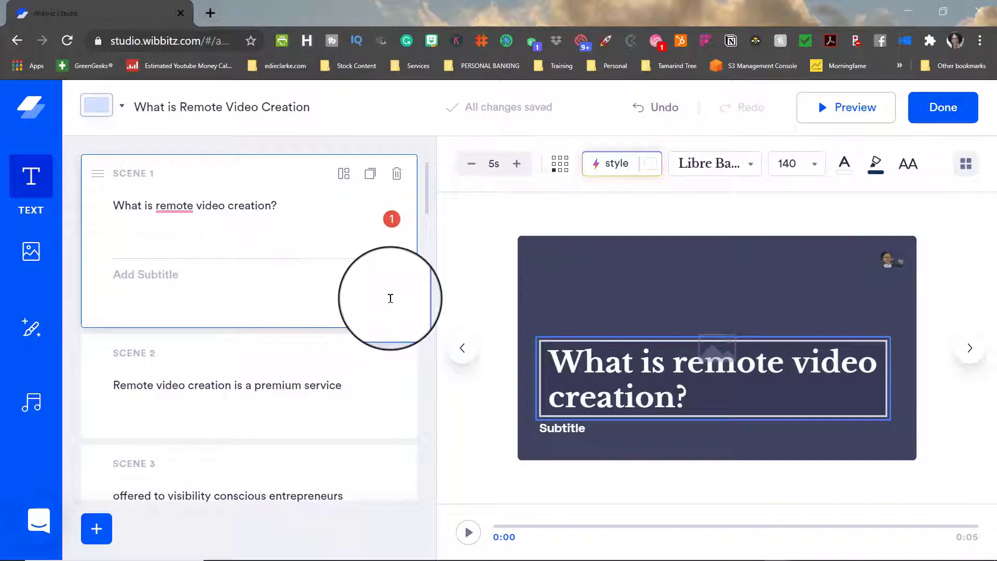
left_click(42, 210)
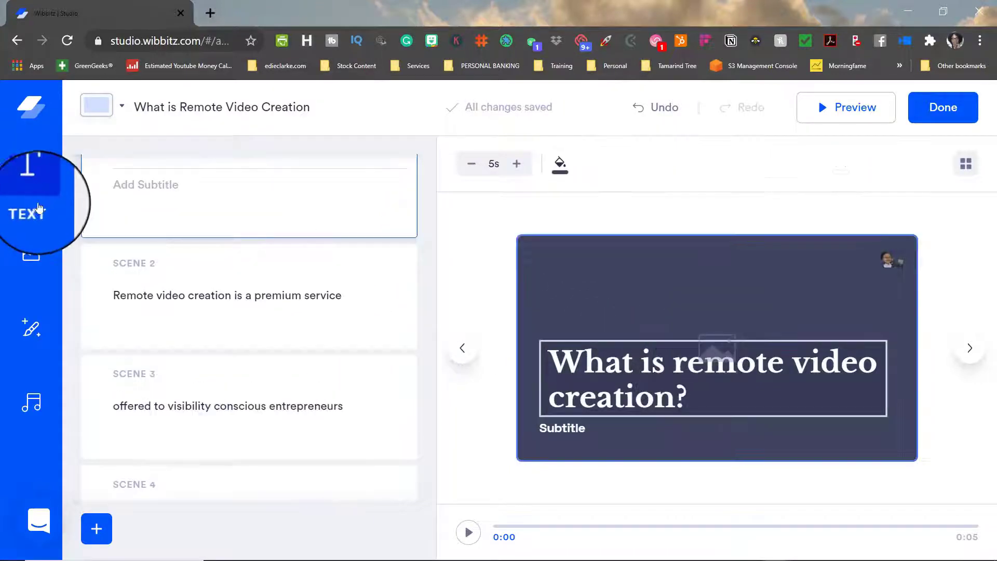
left_click(620, 403)
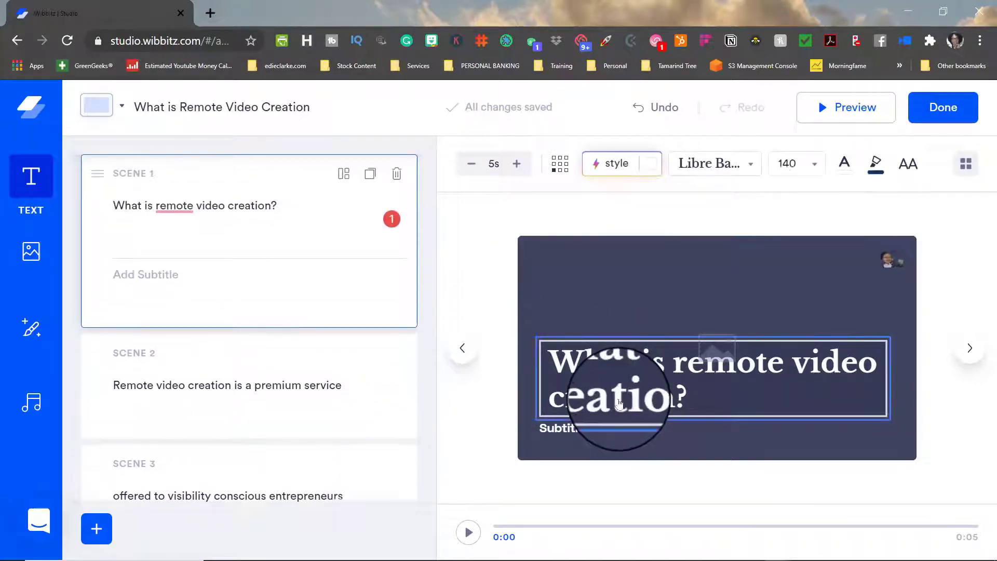
left_click(720, 172)
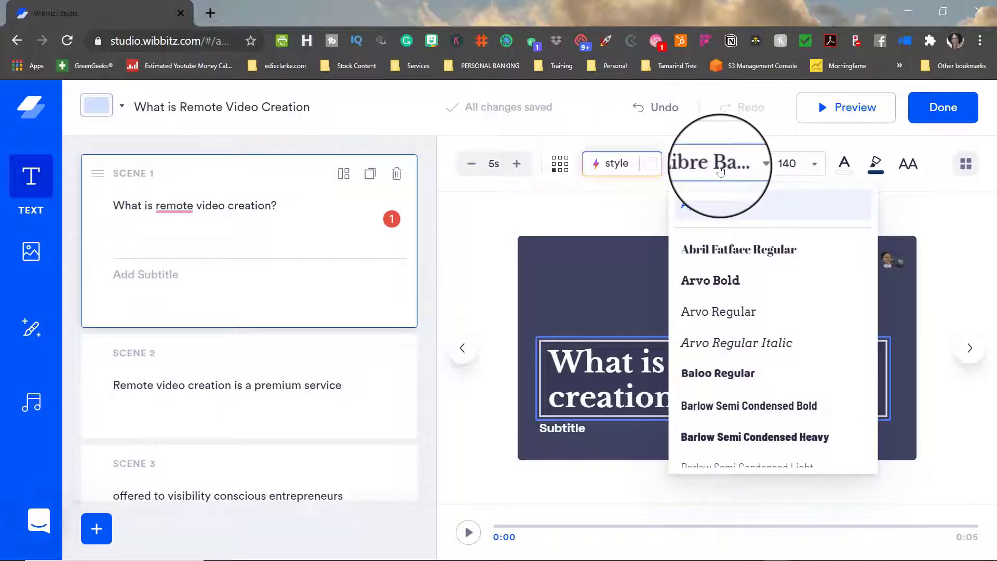
left_click(623, 164)
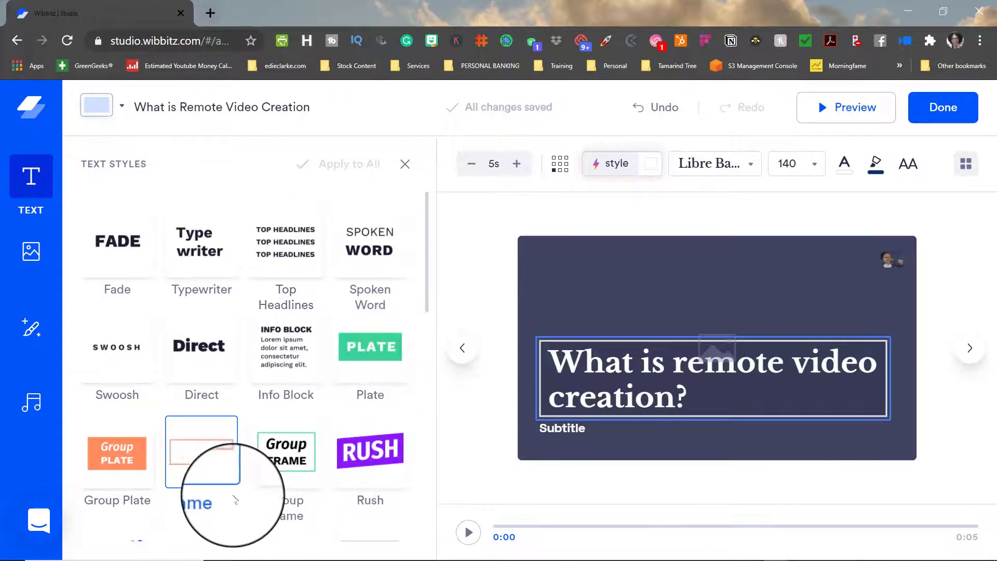
scroll(340, 486, "down", 3)
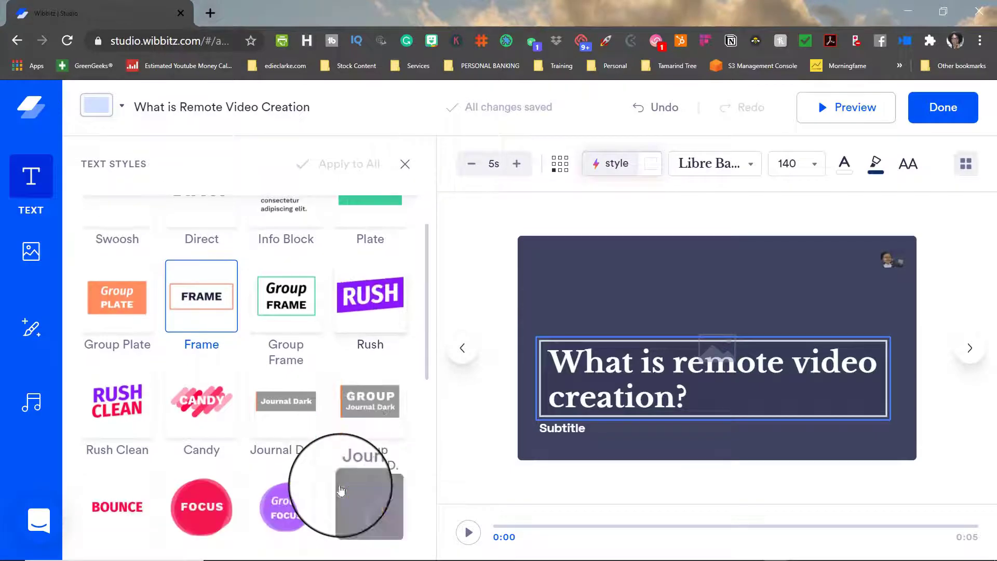
scroll(340, 491, "down", 7)
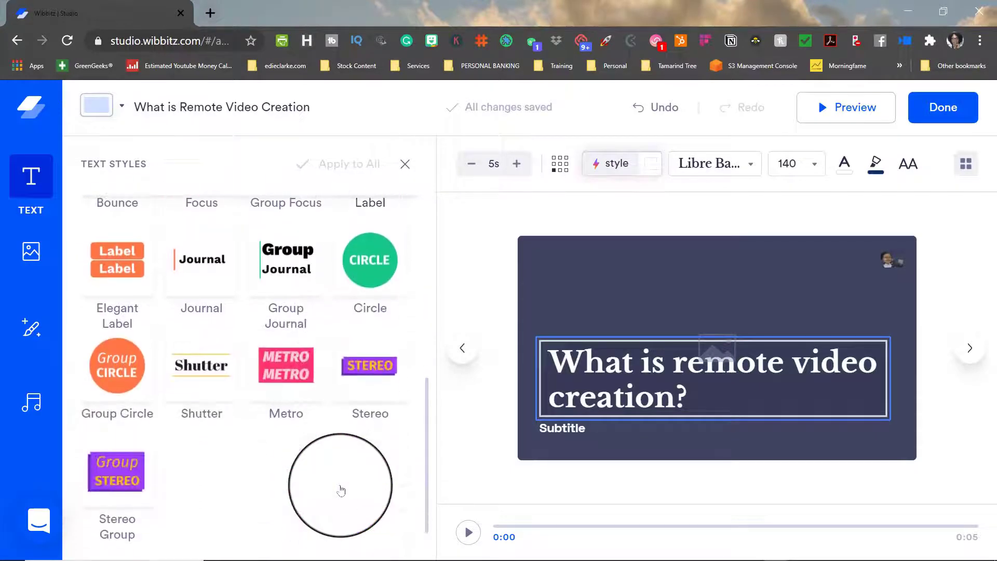
scroll(342, 491, "up", 10)
- Set the opening title's text case to Upper case
left_click(876, 165)
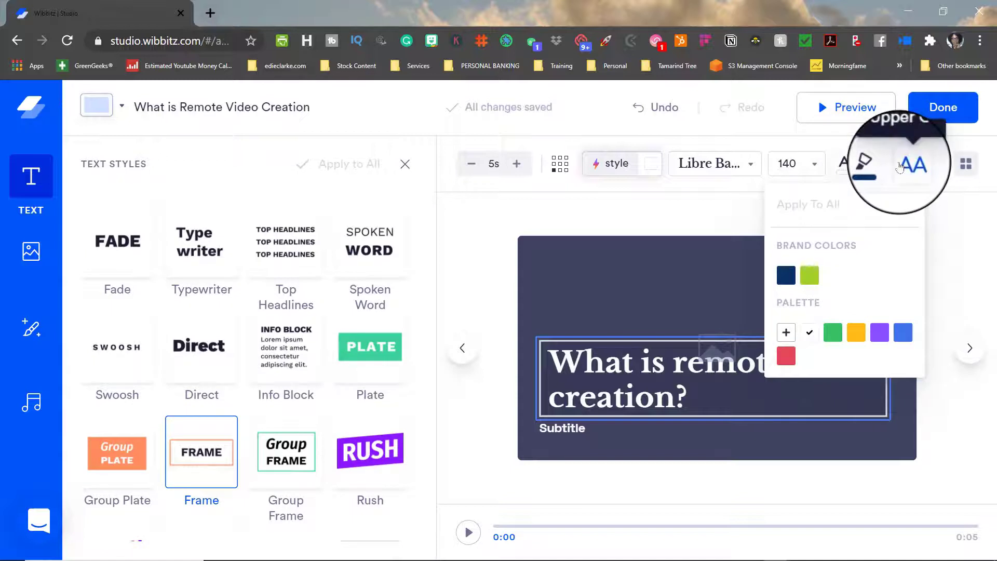
left_click(900, 165)
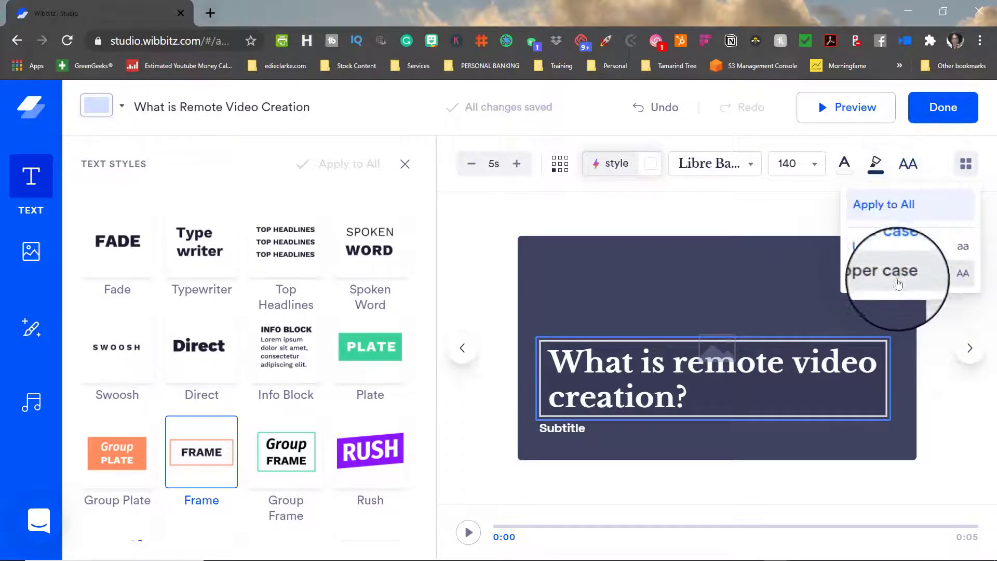
left_click(897, 279)
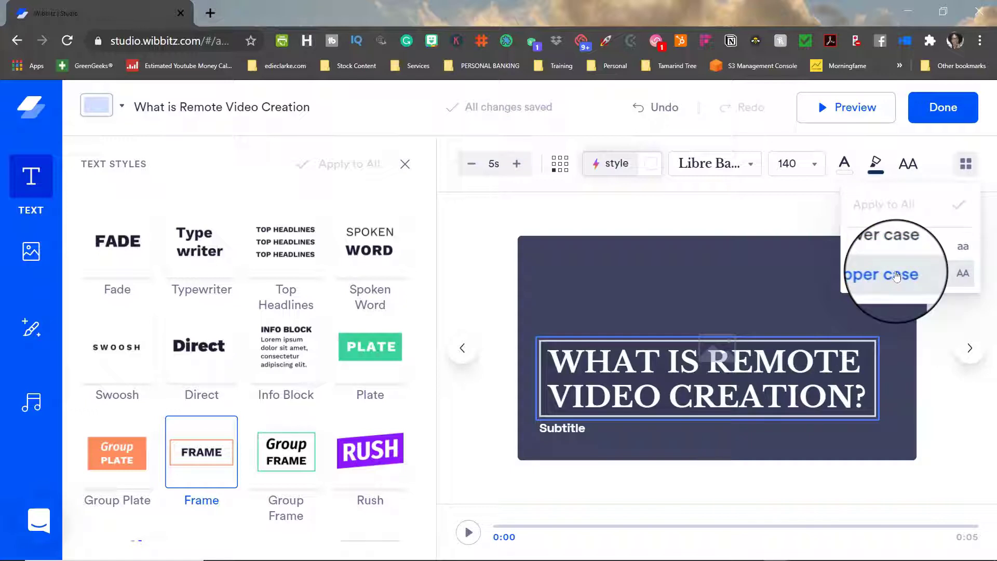
left_click(892, 249)
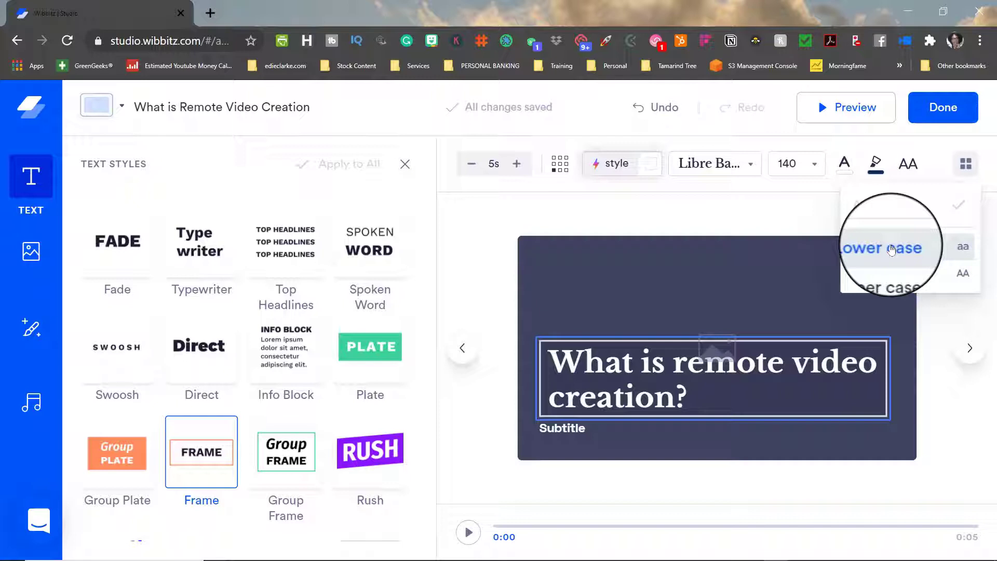
left_click(886, 274)
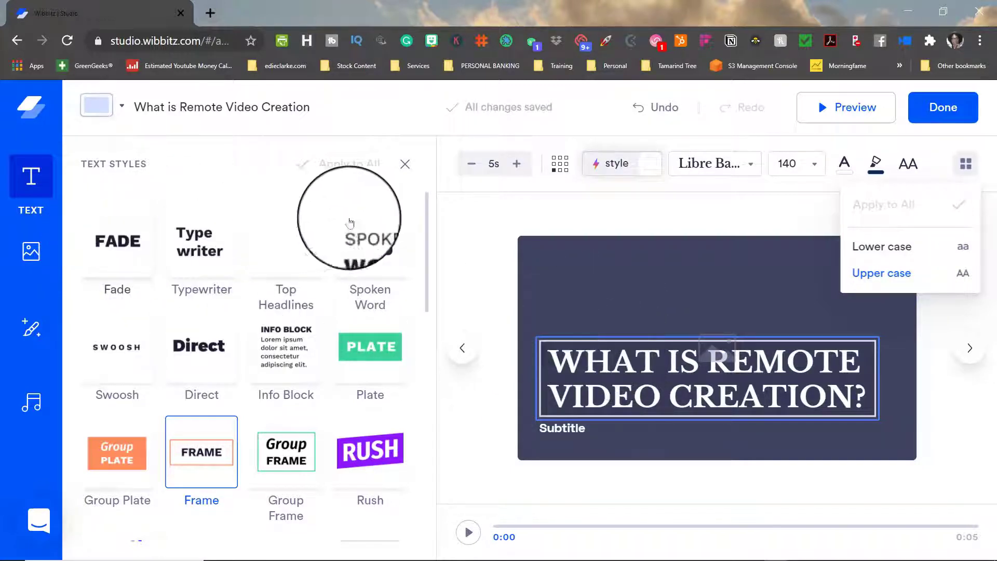
left_click(637, 265)
- Set the 0:08 stock clip of a smartphone filming a man as the first scene's background
left_click(637, 265)
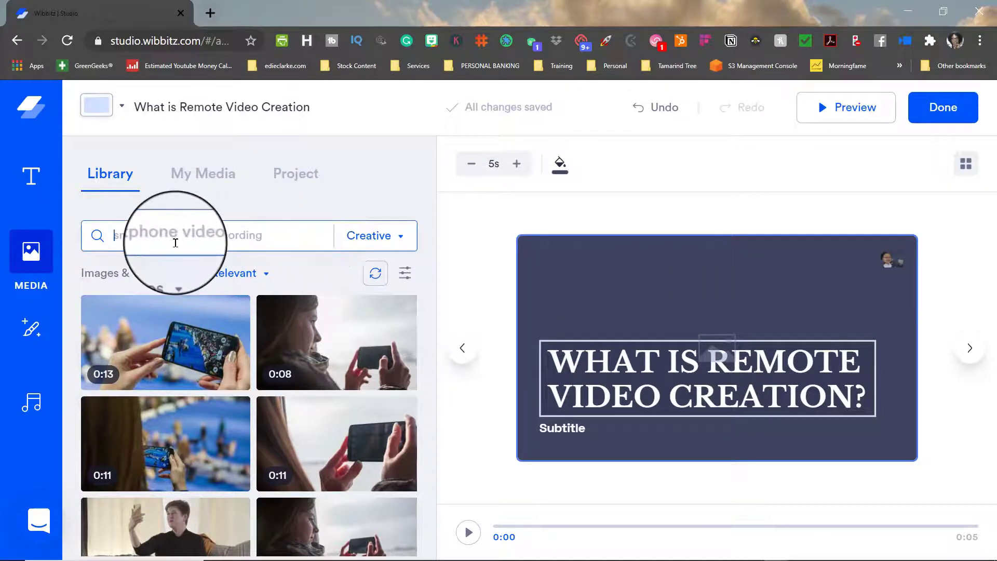
scroll(257, 402, "down", 5)
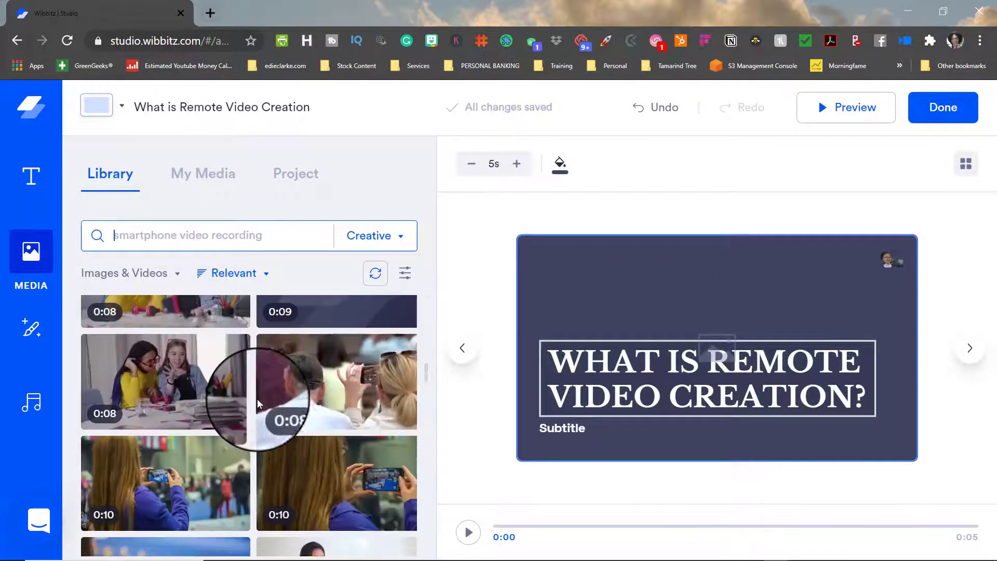
scroll(257, 399, "down", 5)
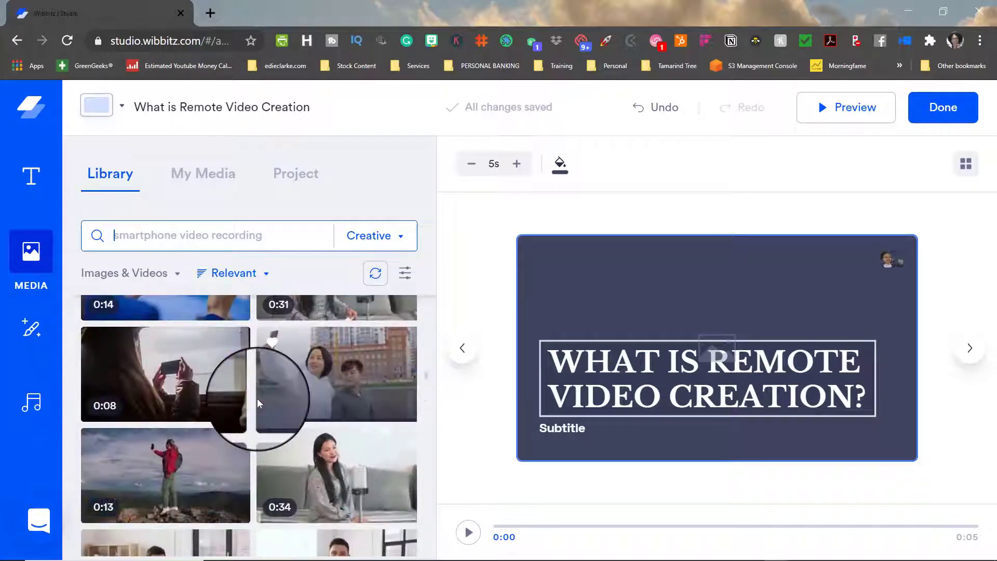
scroll(258, 398, "down", 5)
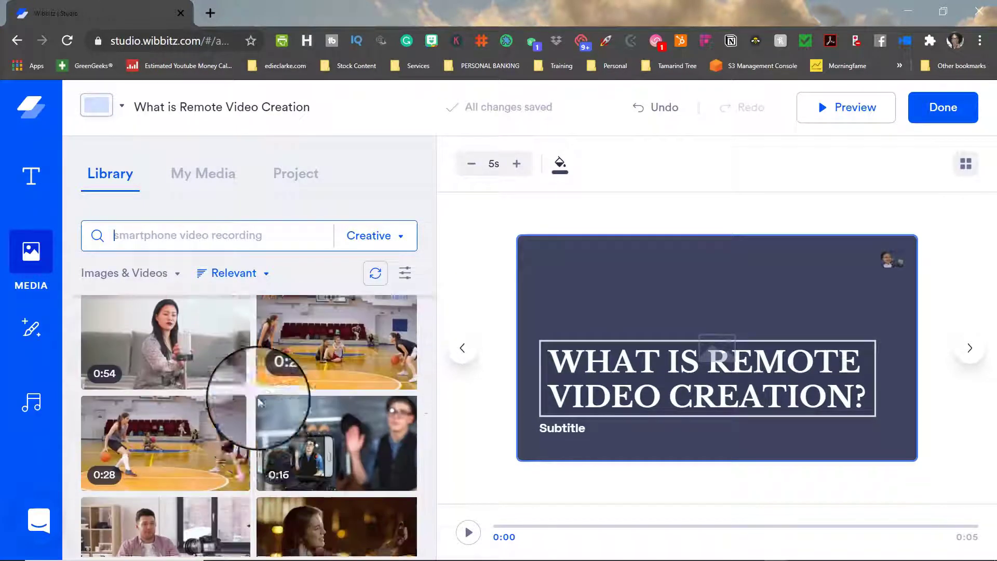
scroll(259, 402, "down", 3)
scroll(257, 397, "down", 8)
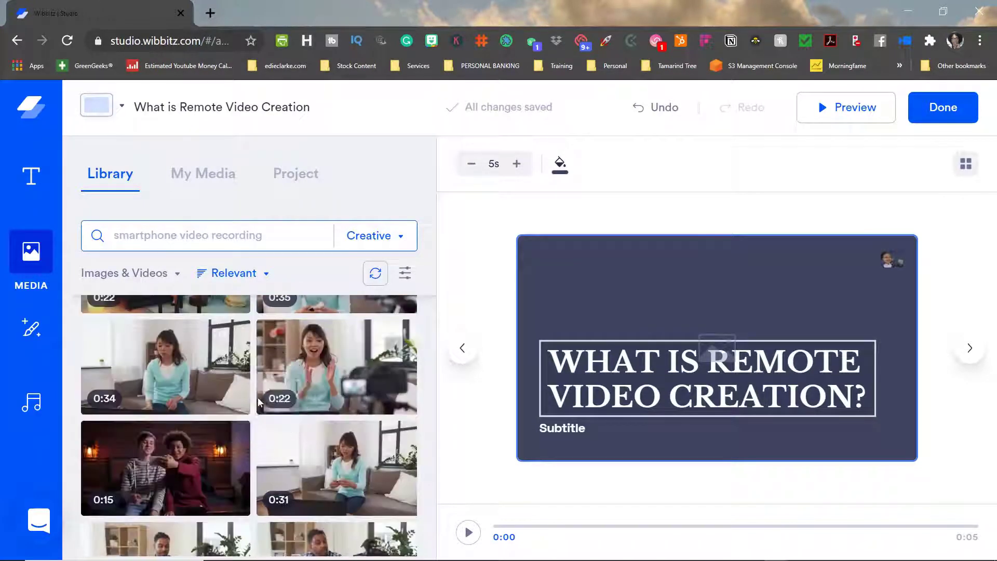
scroll(260, 399, "down", 10)
scroll(337, 403, "up", 6)
left_click_drag(336, 415, 662, 321)
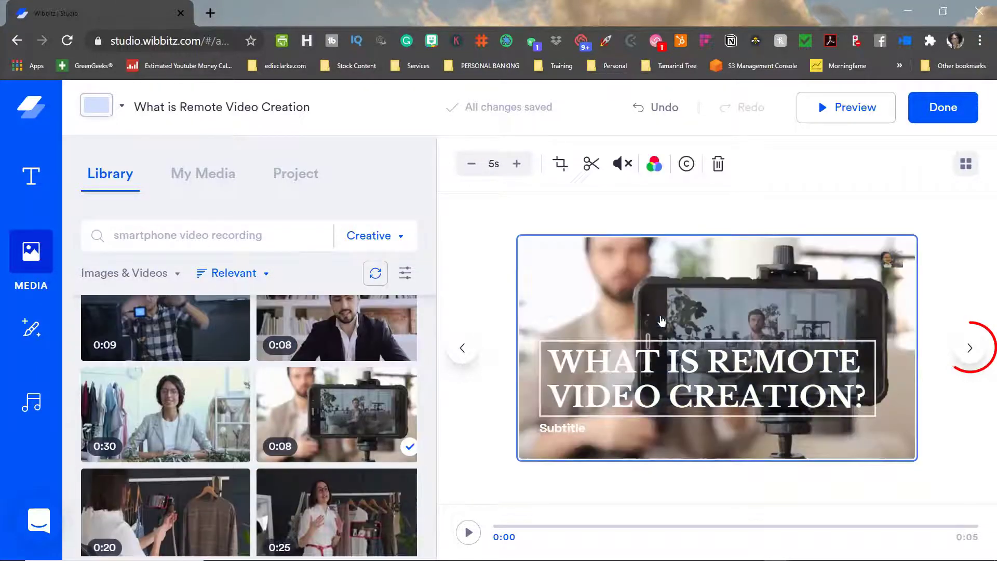
- Give the title frame a custom orange style colour using hex 9800
left_click(699, 398)
left_click(651, 164)
left_click(592, 275)
left_click(616, 274)
left_click(593, 331)
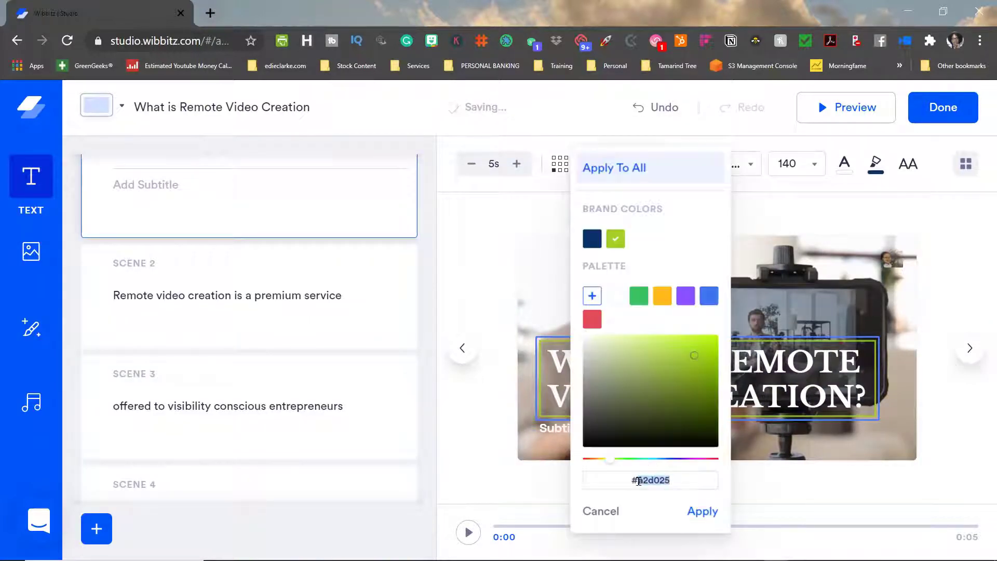
type("9800")
left_click(702, 511)
- Make the title lettering white, then select scene 2's canvas for background media
left_click(845, 164)
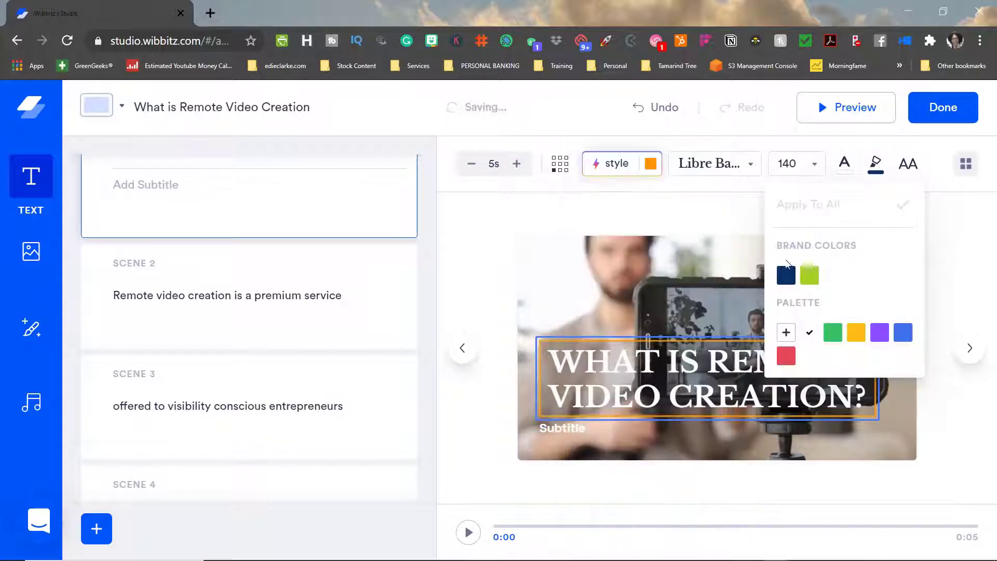
left_click(810, 276)
left_click(815, 336)
left_click(618, 219)
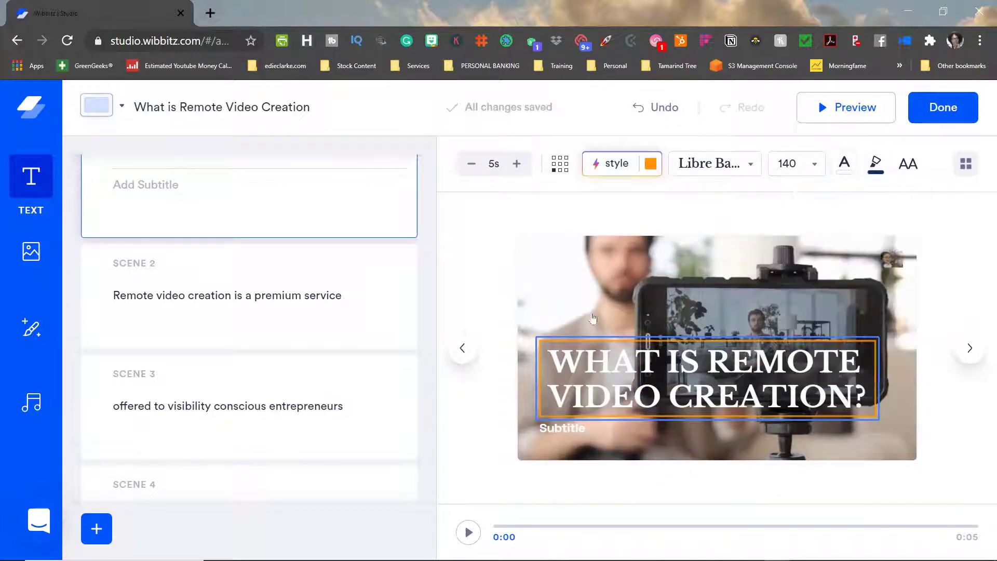
left_click(970, 349)
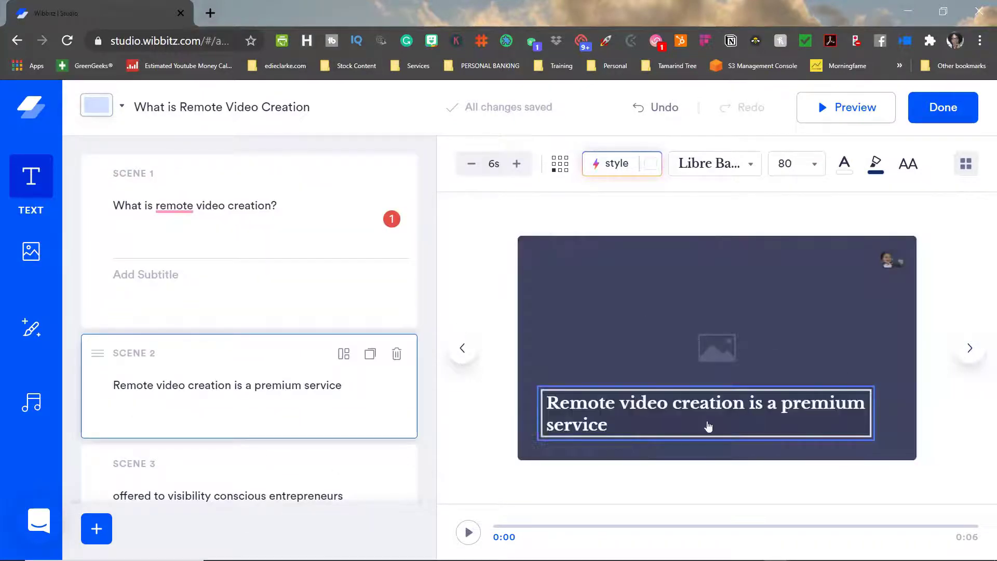
left_click(708, 455)
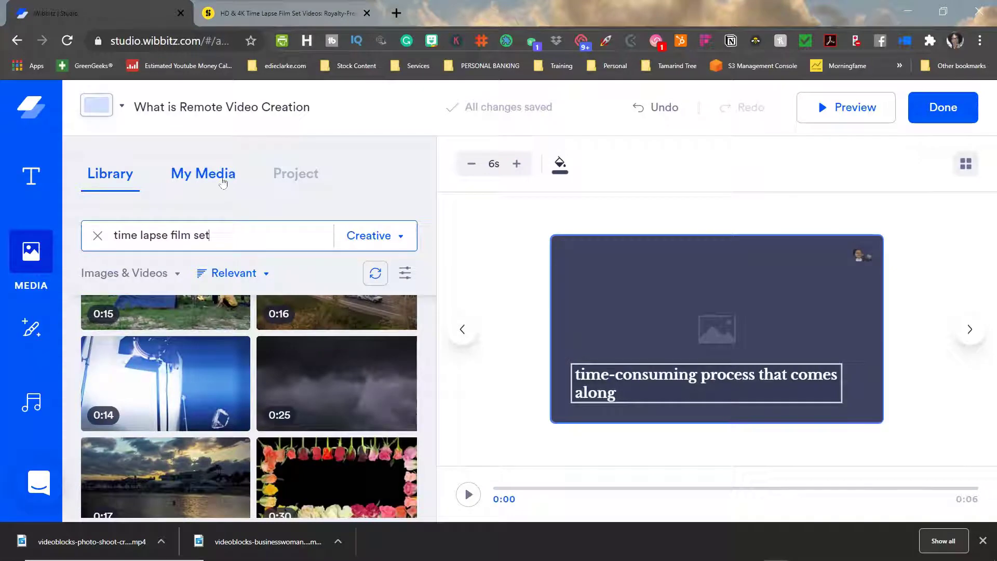
- Start a My Media upload from My Computer and browse to the ALL VIDEOS > 2019 VIDEOS > OPENREEL folder
left_click(224, 179)
left_click(402, 238)
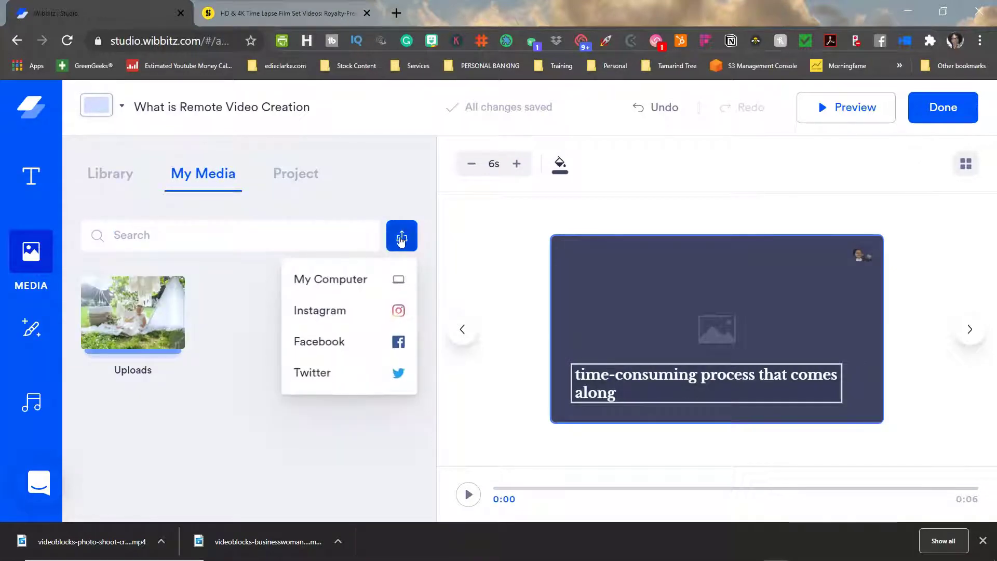
left_click(359, 288)
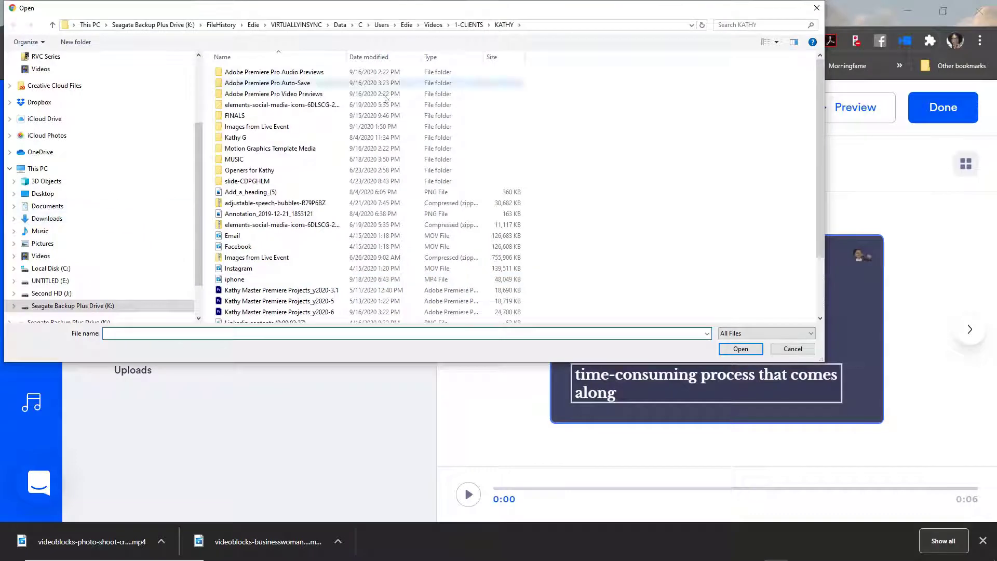
left_click(434, 24)
double_click(236, 83)
double_click(237, 83)
double_click(239, 94)
double_click(239, 181)
- Upload the two videoblocks clips, the OpenReel sample video and BTS OpenReel 3
left_click(629, 250)
left_click(573, 249, "ctrl")
left_click(576, 173, "ctrl")
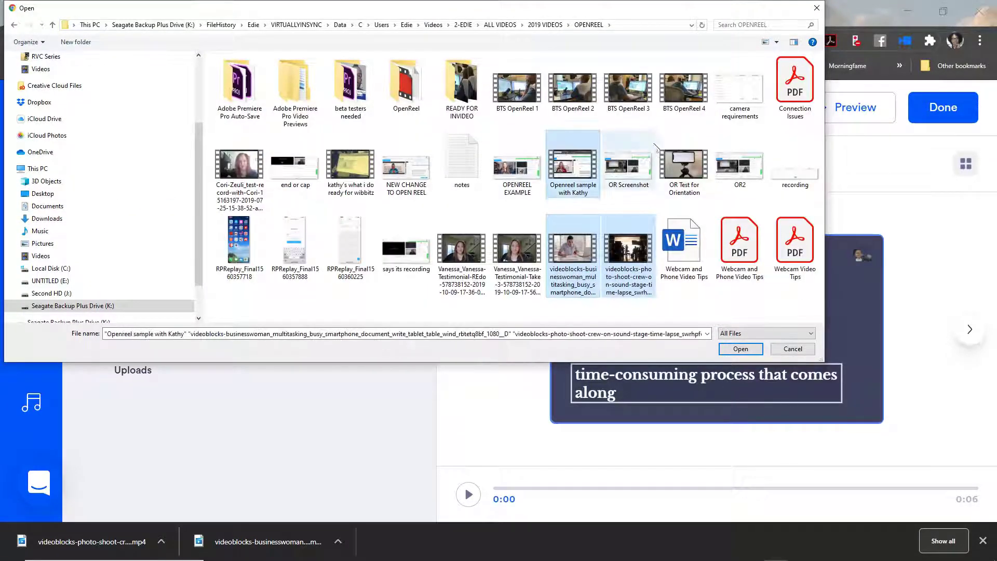
left_click(632, 99, "ctrl")
key("Return")
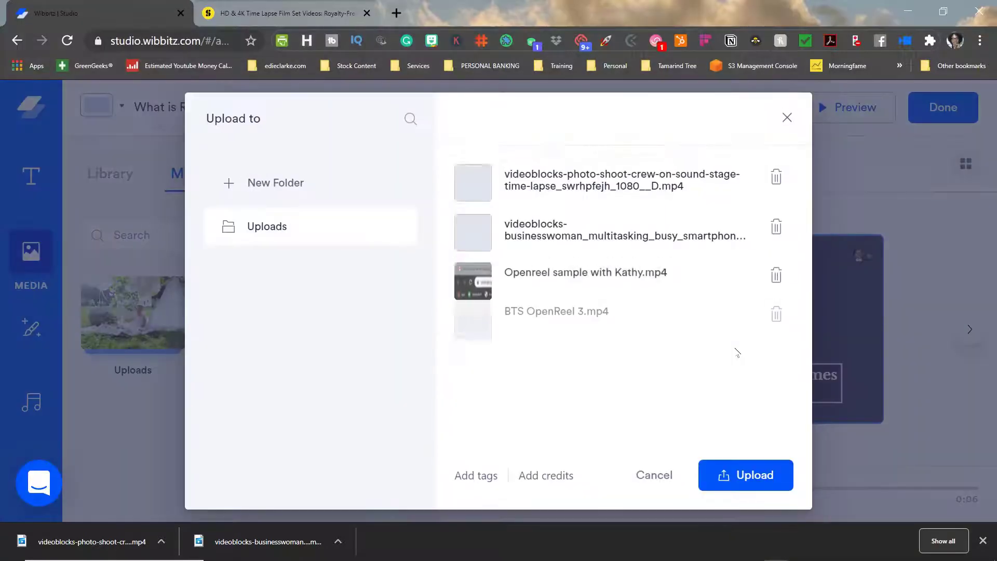
left_click(753, 476)
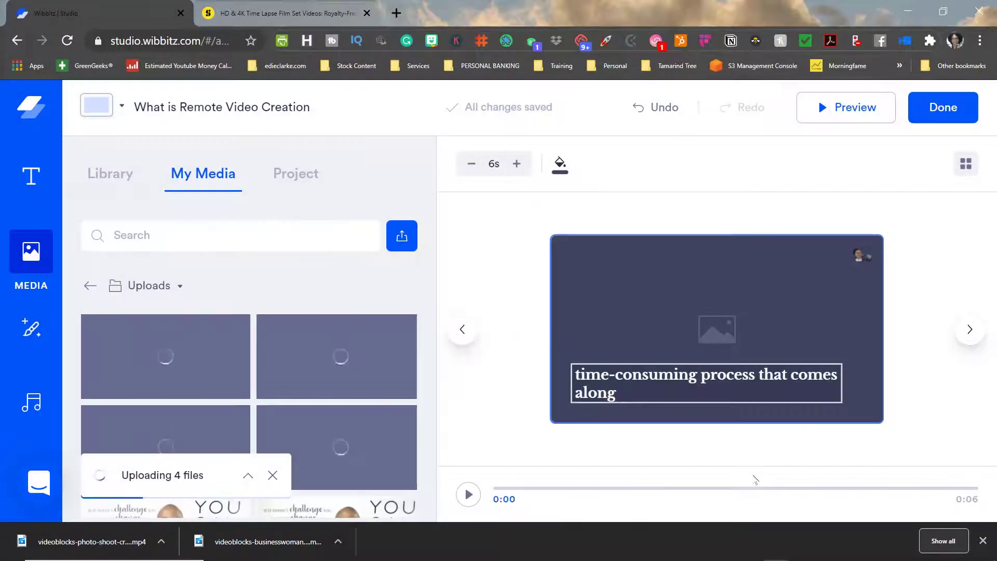
left_click(983, 541)
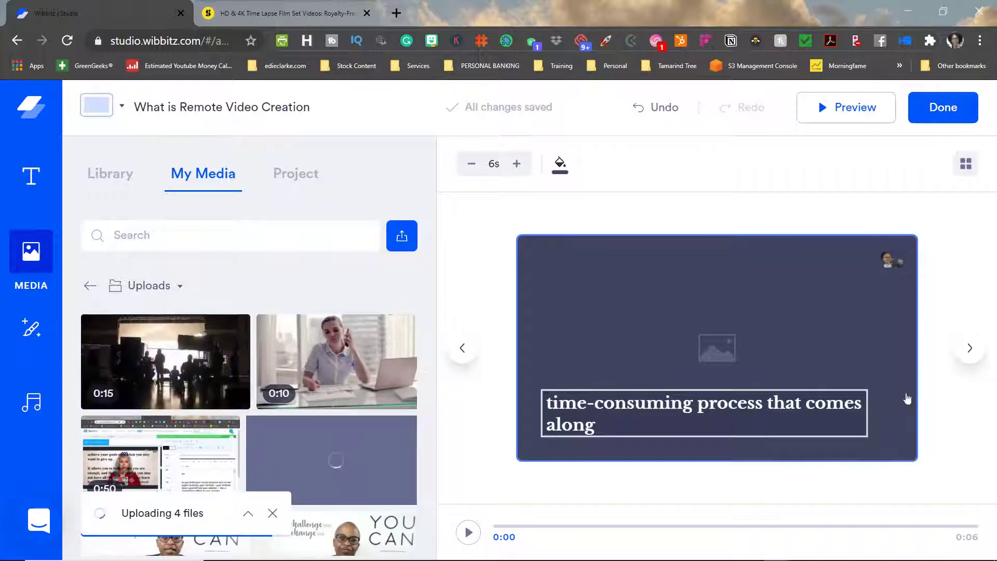
- Put the 0:15 film-set clip behind scene 2, trimmed to 7 seconds starting at 00:05.7
left_click(966, 348)
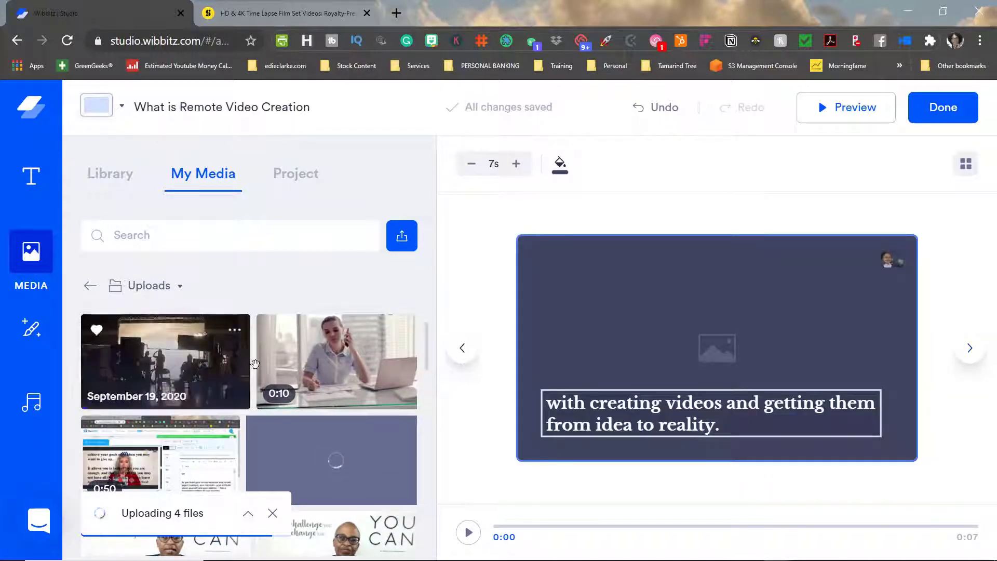
left_click_drag(165, 362, 664, 357)
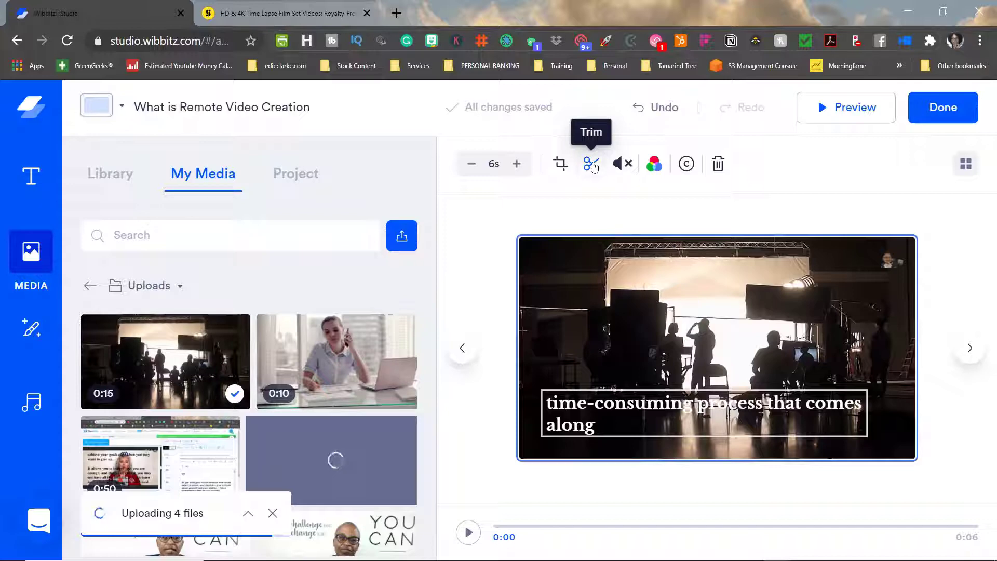
left_click(592, 164)
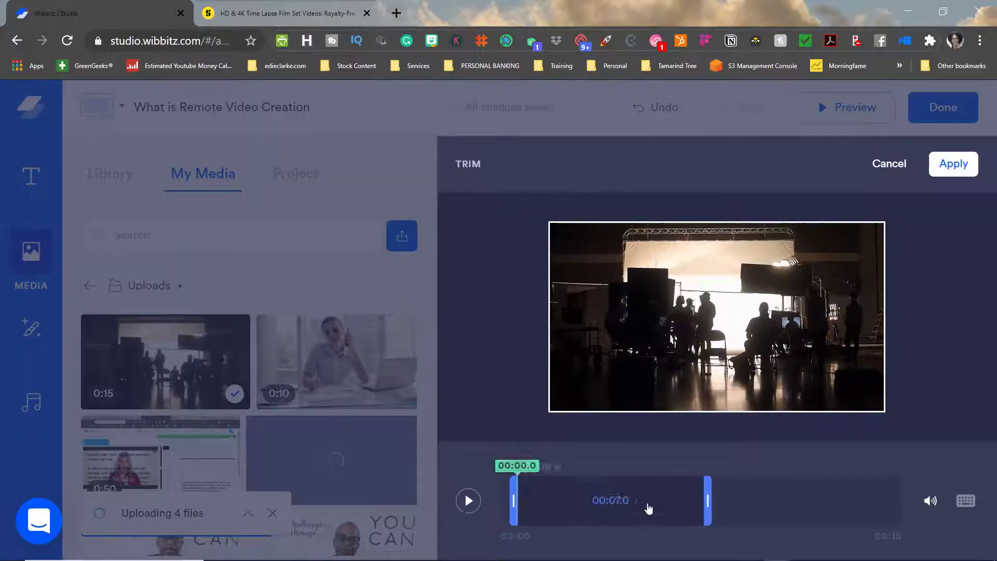
left_click_drag(651, 509, 748, 510)
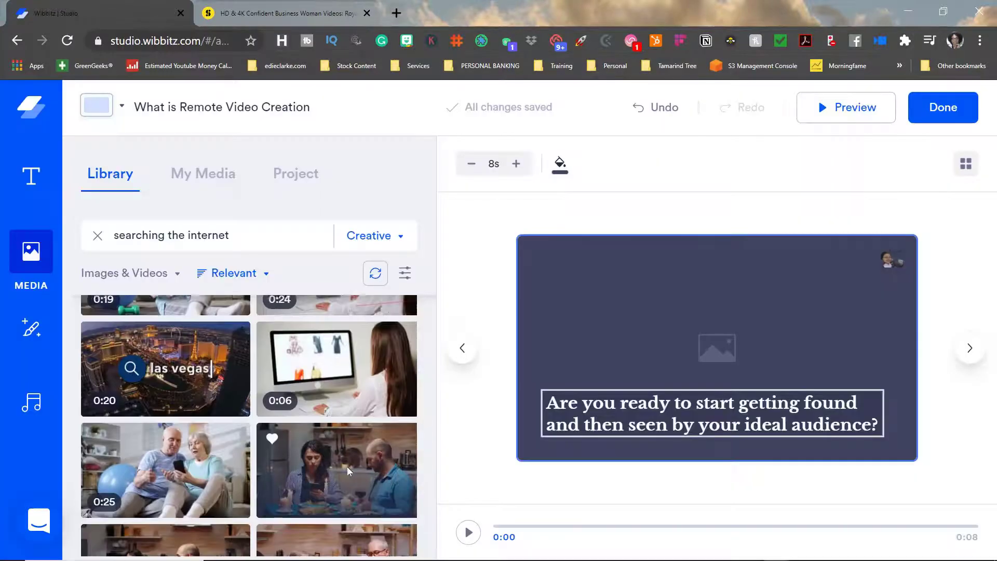
- Set the kitchen clip of a woman at a laptop as scene 12's background
scroll(347, 467, "down", 10)
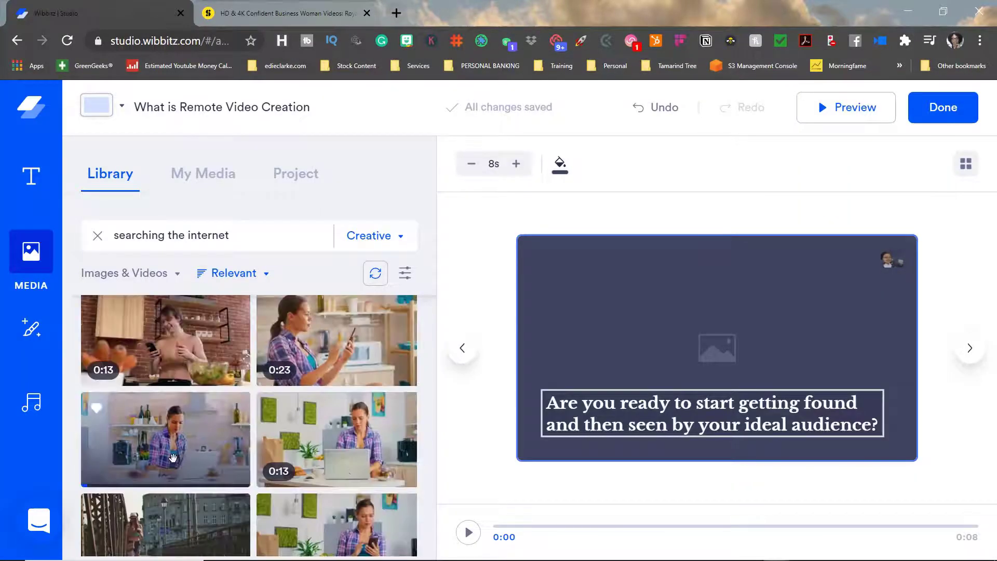
left_click_drag(184, 440, 622, 356)
scroll(209, 483, "down", 10)
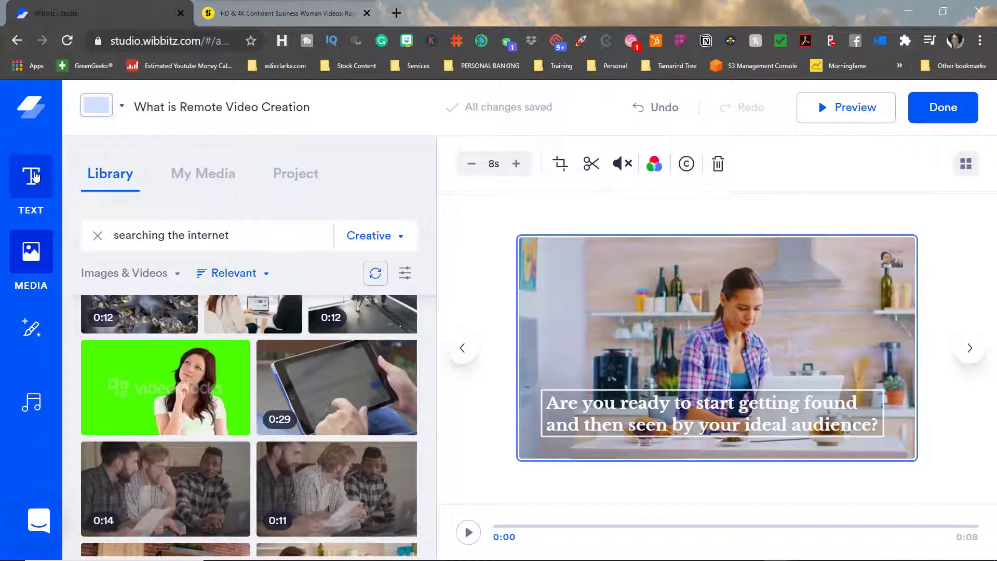
left_click(34, 176)
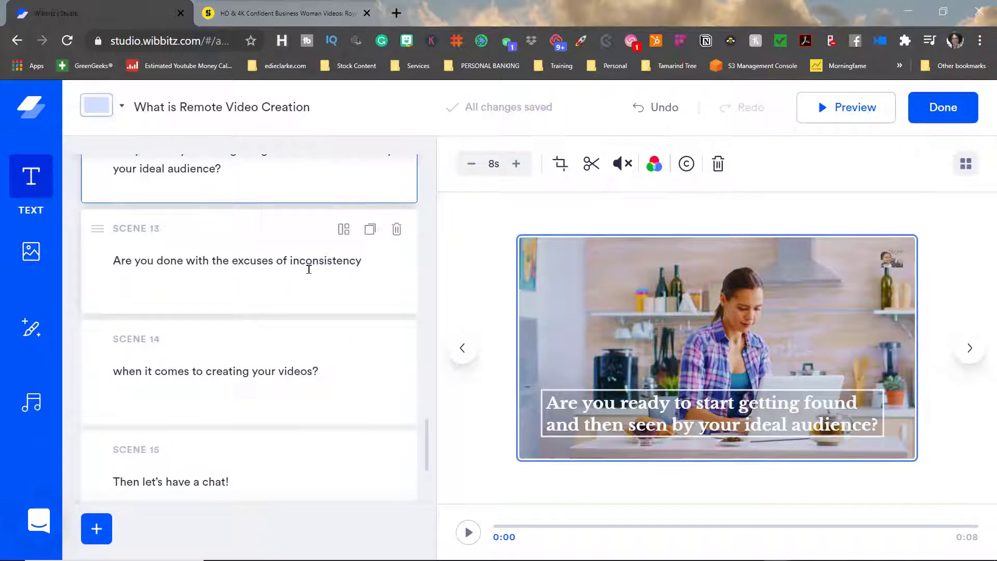
- Duplicate scene 12 as scene 13, keeping the kitchen clip running across both
scroll(310, 263, "up", 3)
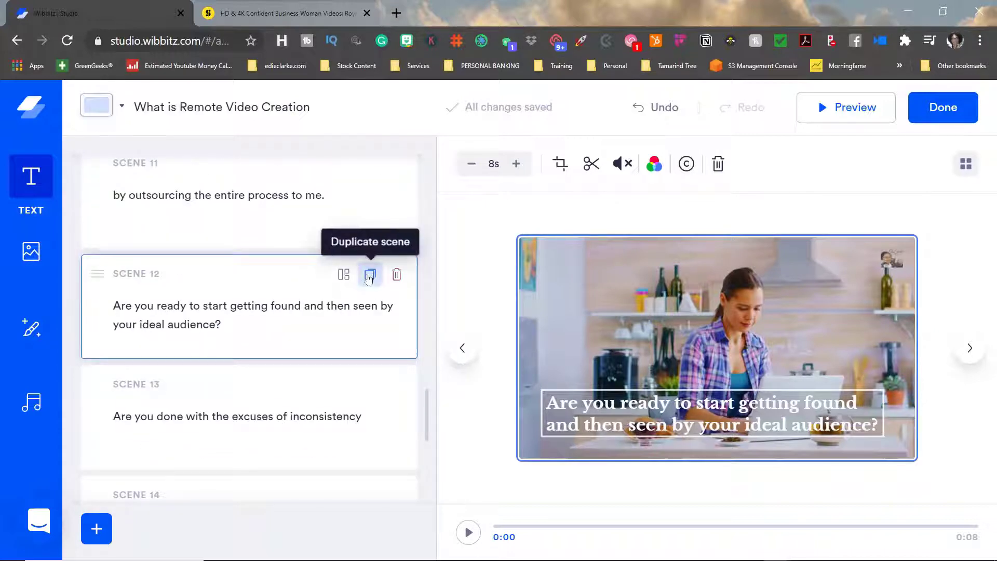
left_click(370, 276)
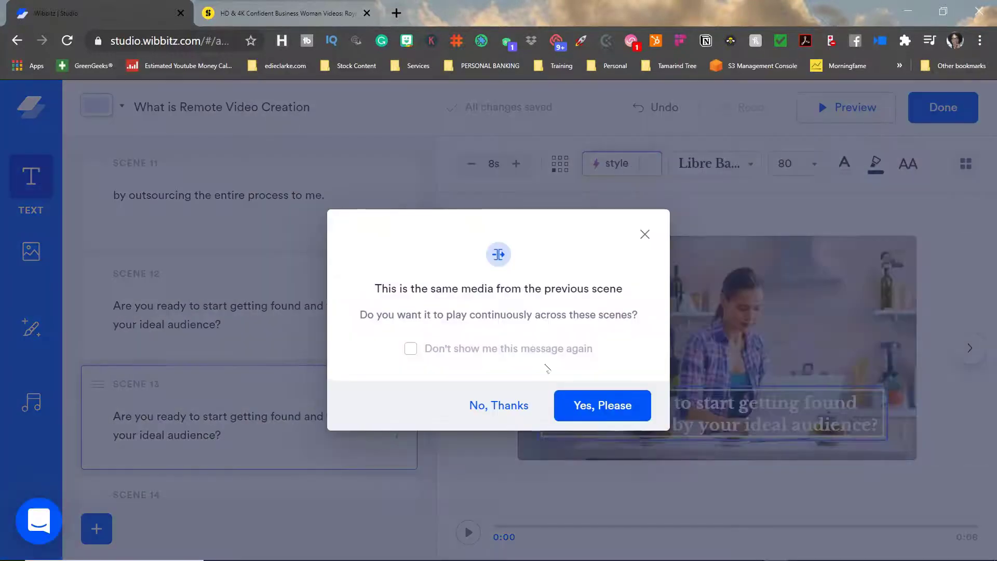
left_click(584, 409)
- Open the Music library and switch to My Sounds
mouse_move(367, 380)
left_click(31, 403)
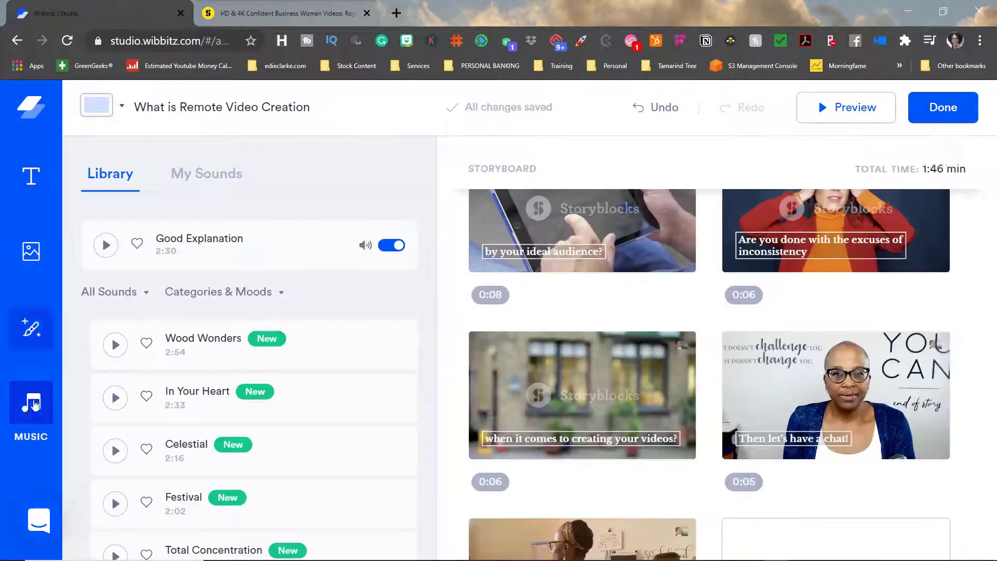
scroll(387, 452, "down", 3)
left_click(387, 349)
scroll(384, 410, "down", 3)
scroll(384, 457, "down", 2)
left_click(206, 174)
- Upload HipHop.mp3 from the MUSIC > hiphop-T6K3UL8 folder to My Sounds
left_click(392, 304)
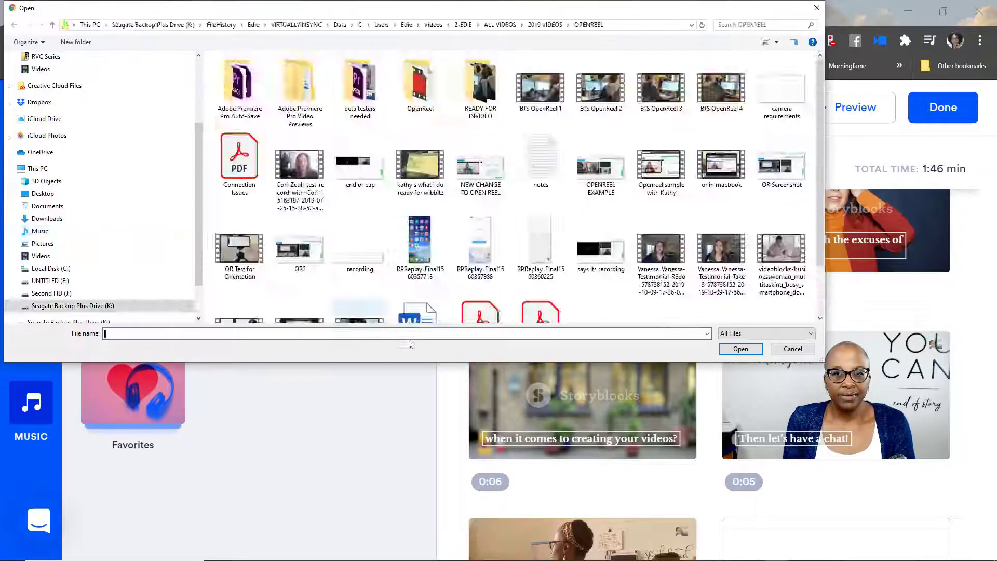
left_click(39, 225)
double_click(234, 95)
key("alt+Up")
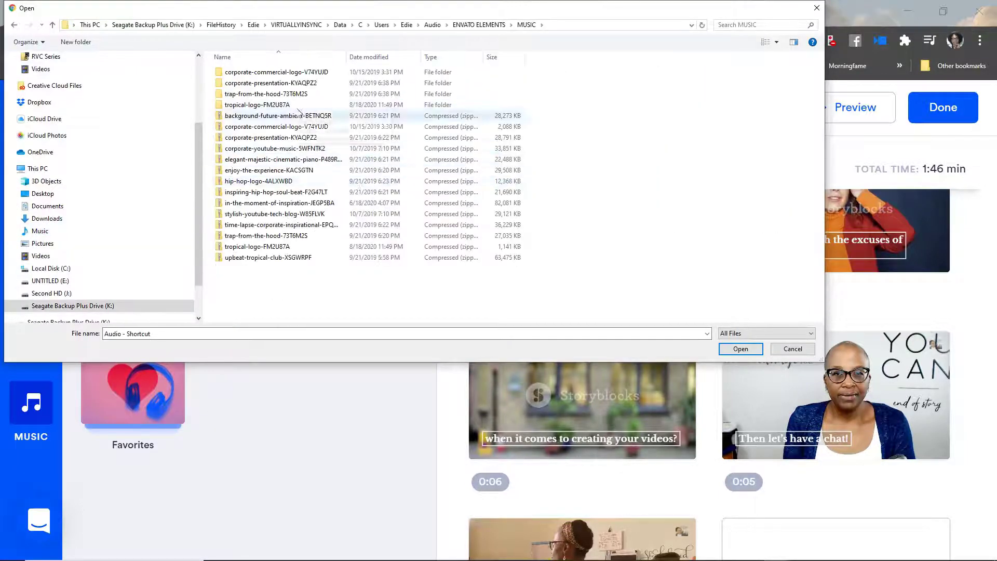
double_click(323, 178)
double_click(329, 130)
double_click(427, 146)
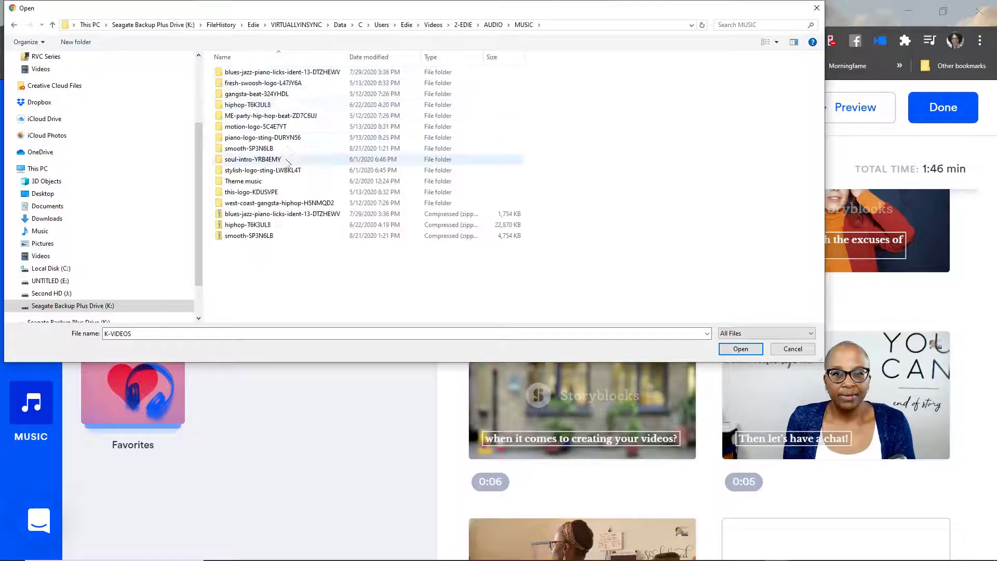
double_click(248, 104)
right_click(328, 58)
double_click(245, 71)
- Upload the party hip-hop beat track to My Sounds
left_click(392, 303)
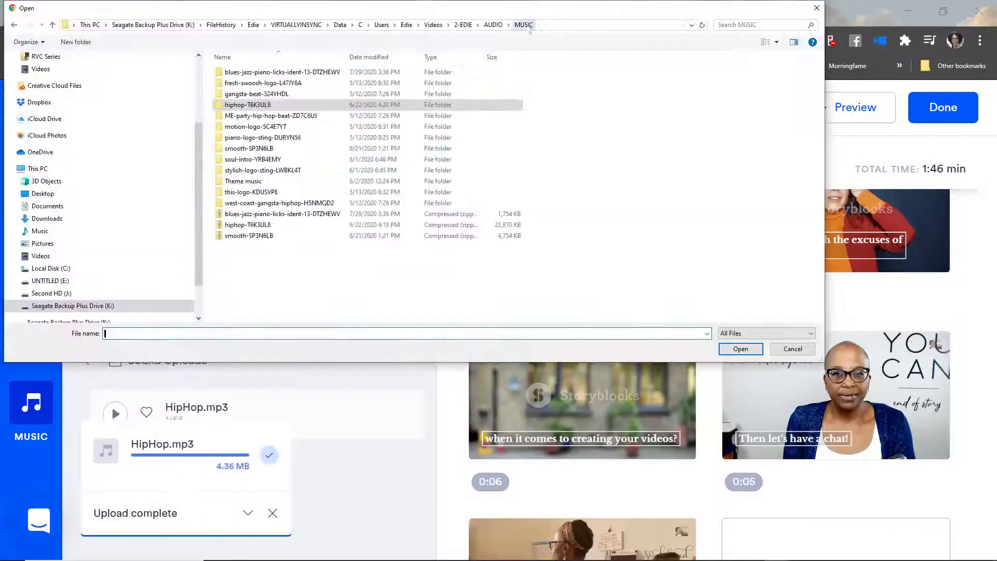
double_click(244, 94)
right_click(345, 62)
double_click(244, 80)
- Skip the smooth track and upload the soul intro track instead
left_click(393, 304)
key("alt+Up")
double_click(306, 157)
double_click(245, 83)
left_click(652, 492)
left_click(392, 304)
key("alt+Up")
double_click(307, 168)
double_click(255, 163)
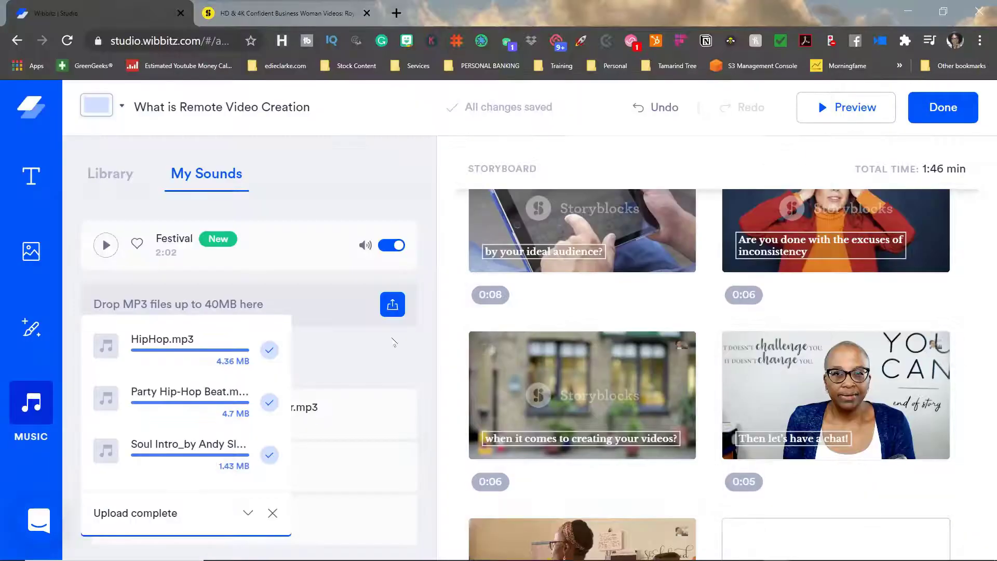
left_click(653, 407)
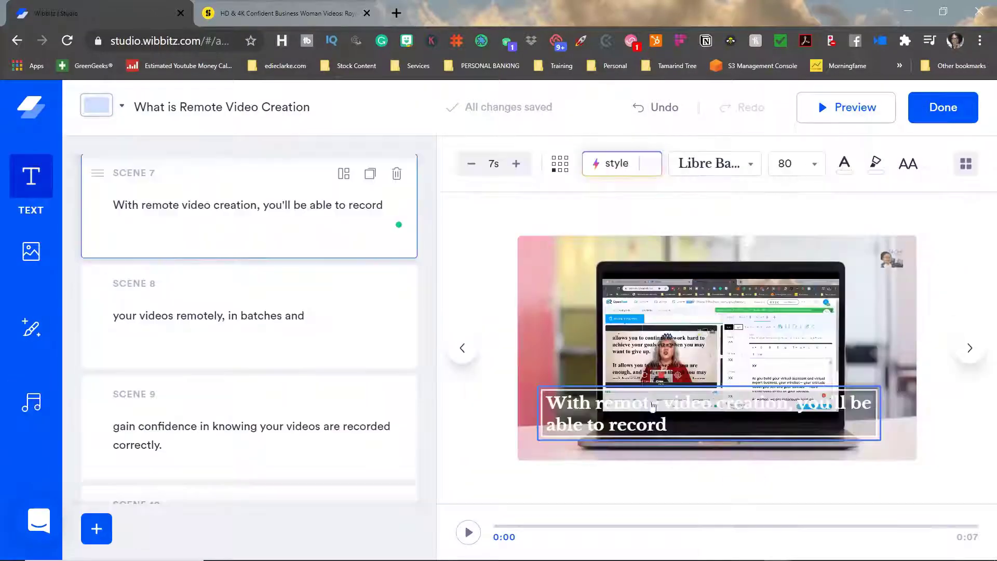
- Make scene 7's caption orange with the Plate text style, applied to all scenes
left_click(651, 169)
left_click(616, 331)
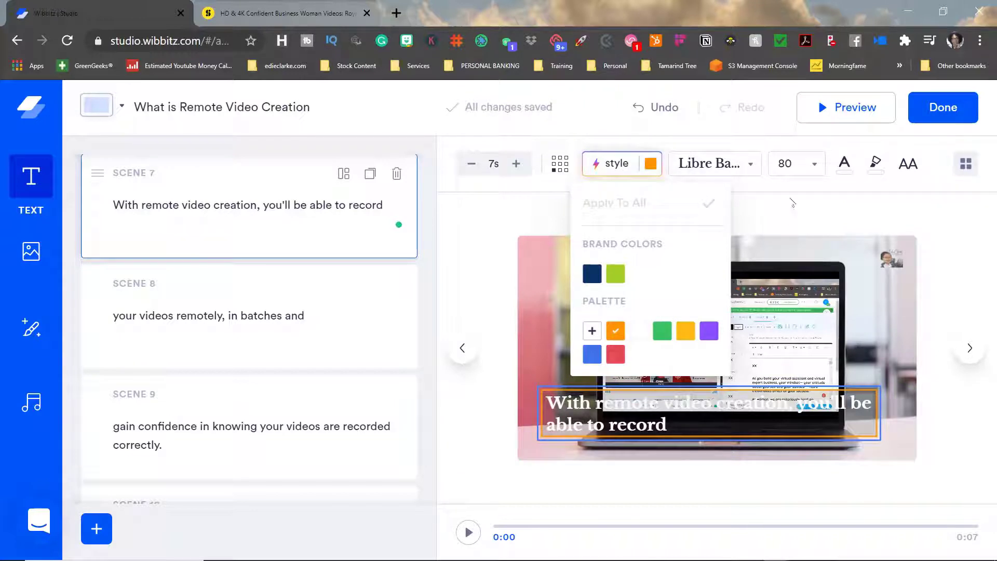
left_click(626, 166)
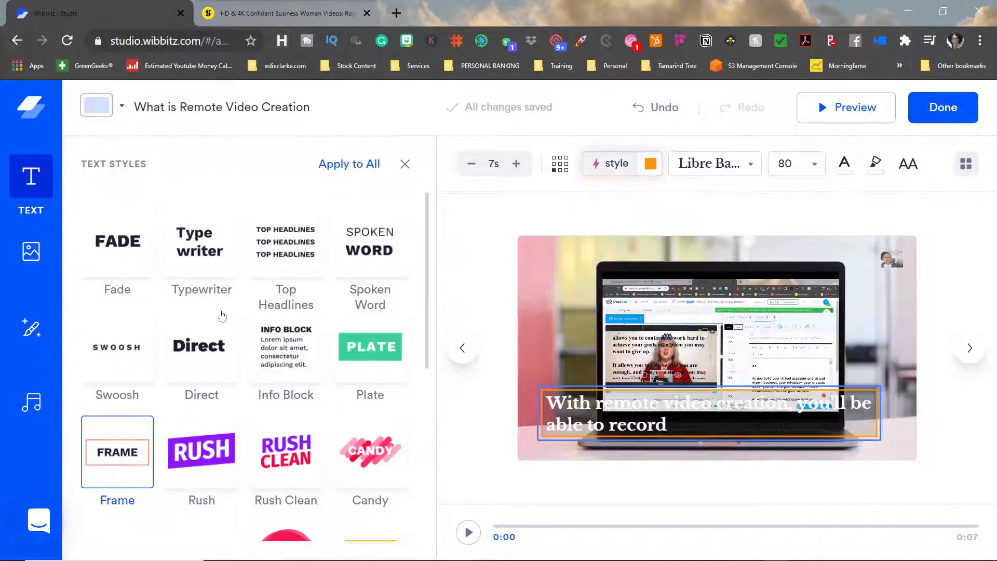
left_click(378, 360)
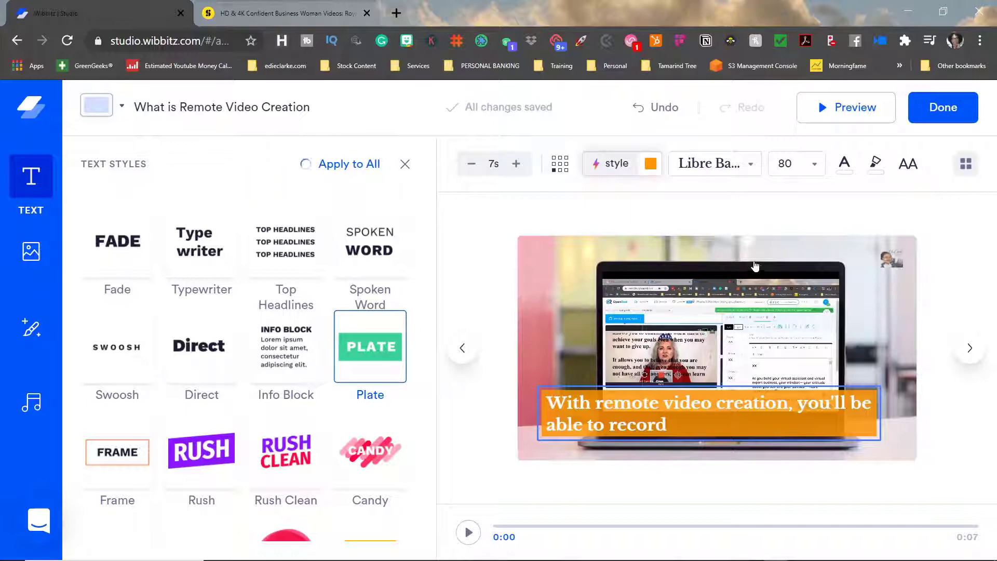
left_click(973, 348)
left_click(966, 164)
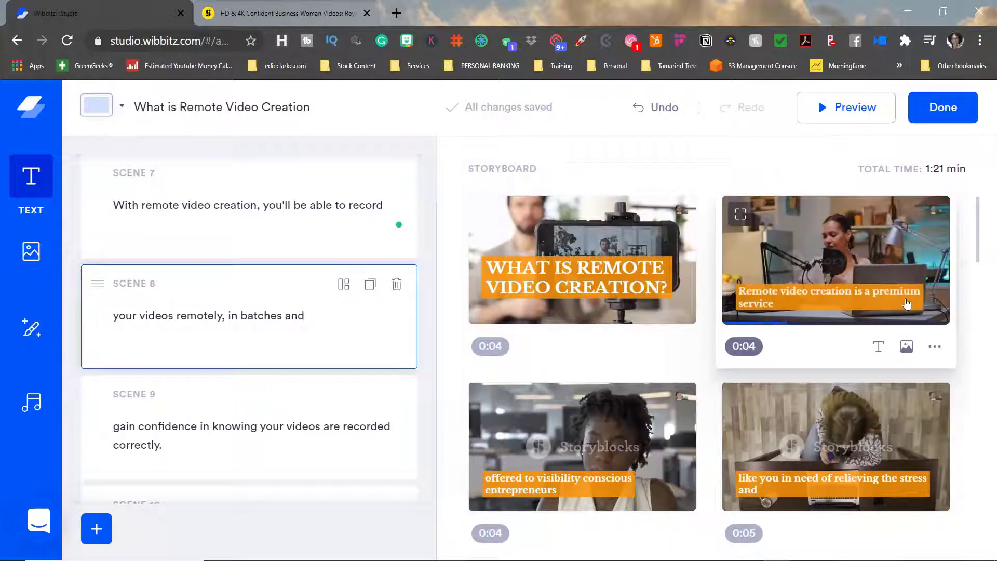
- Set the last scene's link caption text colour to white and preview the scene
scroll(908, 304, "down", 10)
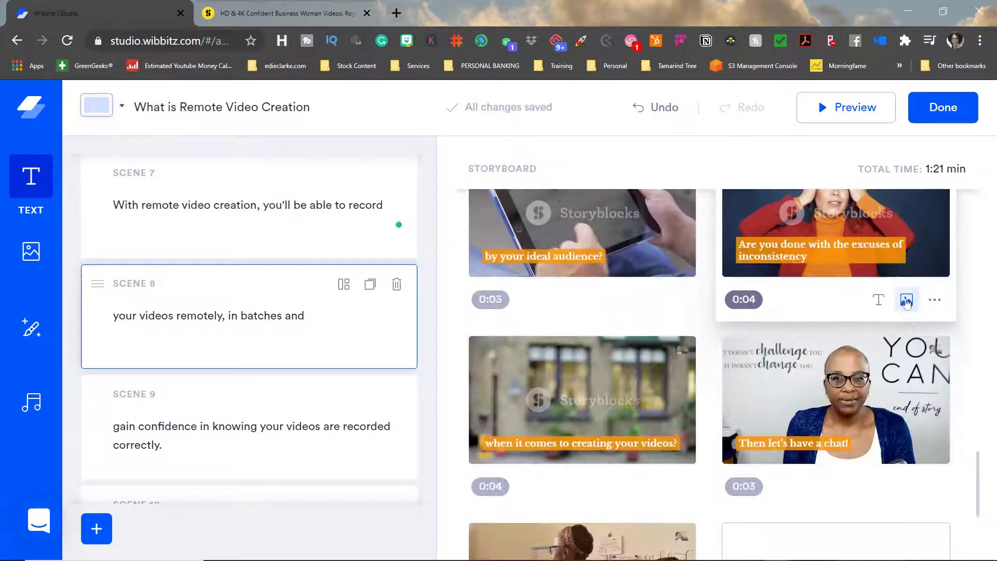
left_click(617, 436)
left_click(653, 518)
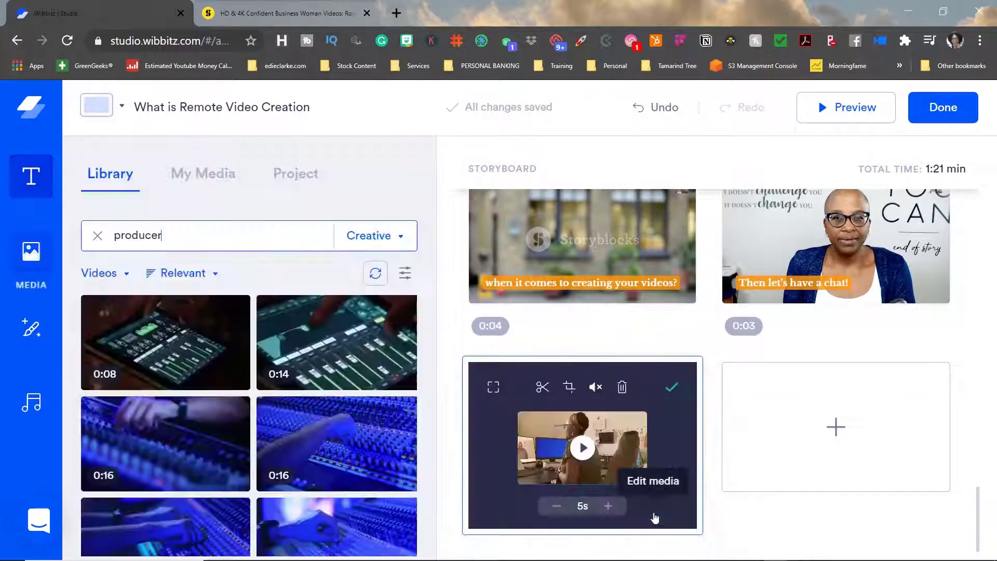
left_click(631, 460)
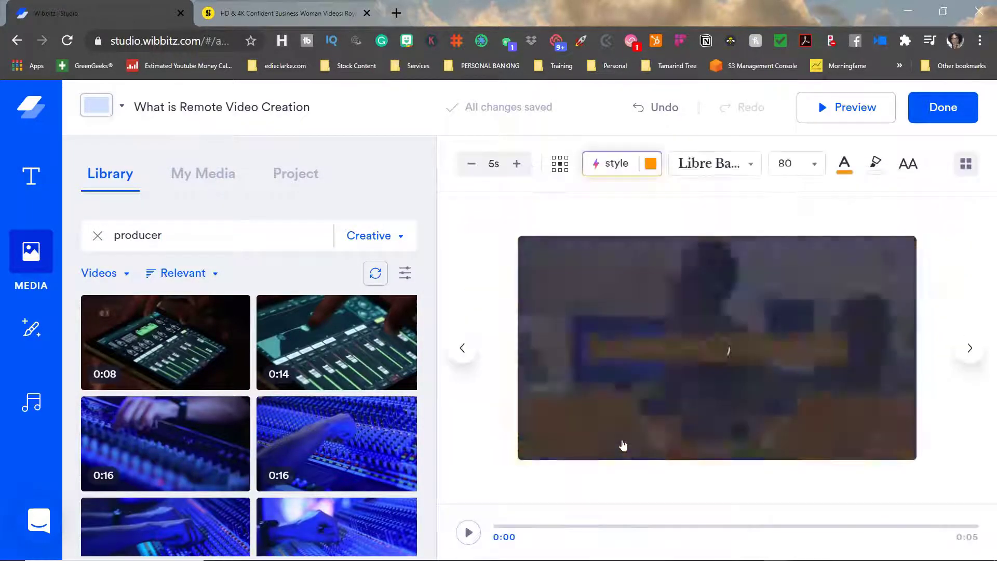
left_click(845, 164)
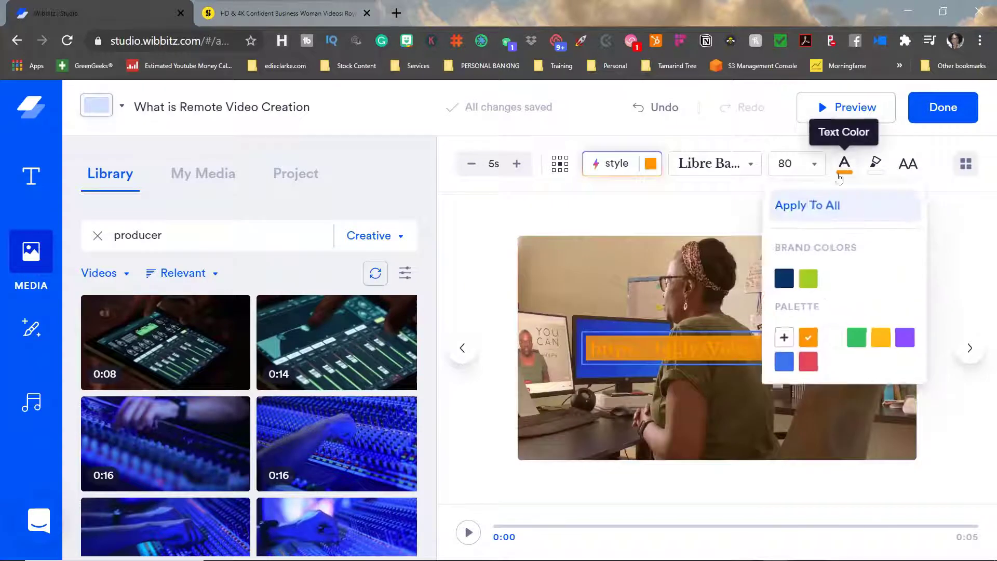
left_click(831, 332)
left_click(965, 235)
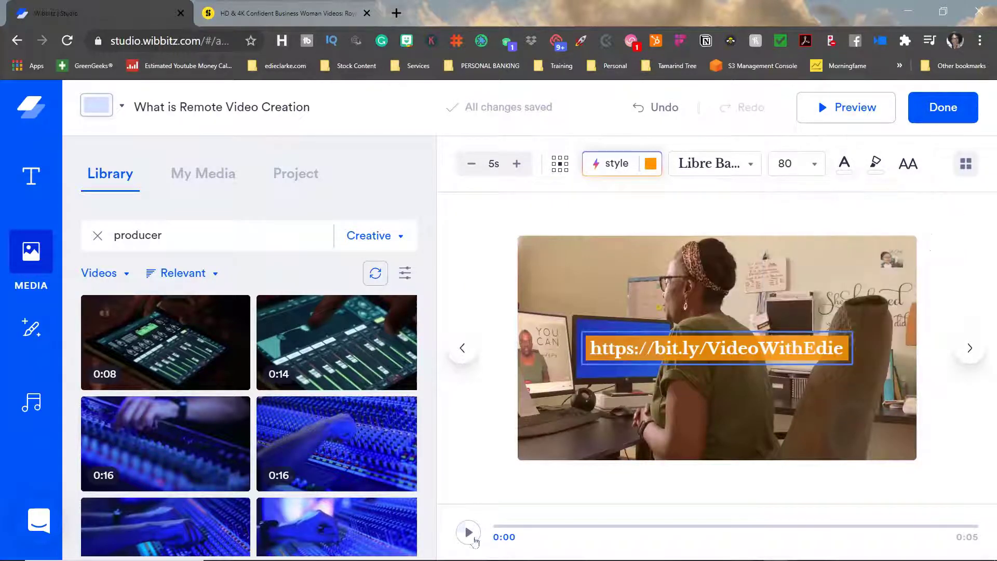
left_click(469, 532)
key("Escape")
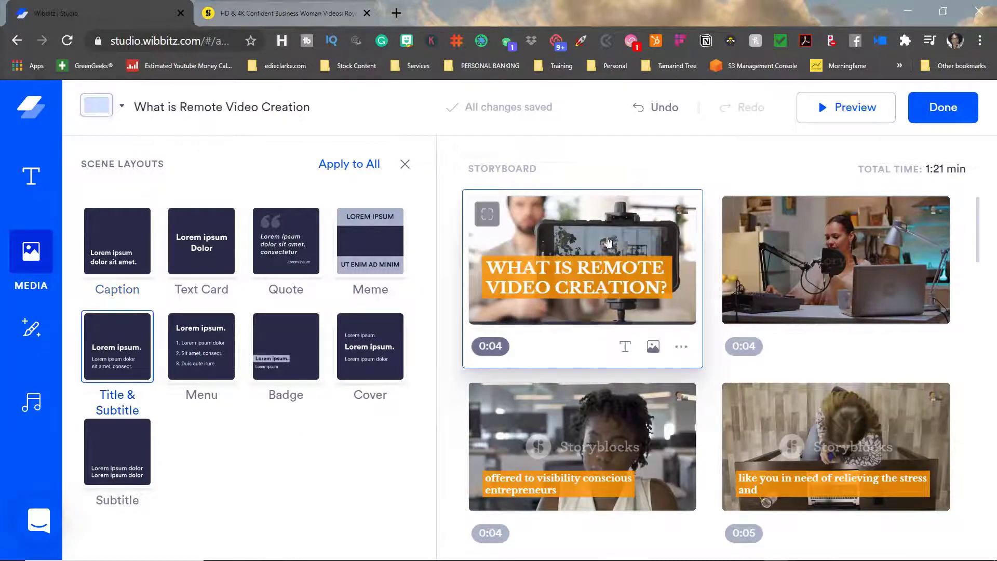
- Recase Scene 1's title to 'What is Remote Video Creation?'
left_click(613, 241)
left_click(908, 164)
left_click(906, 248)
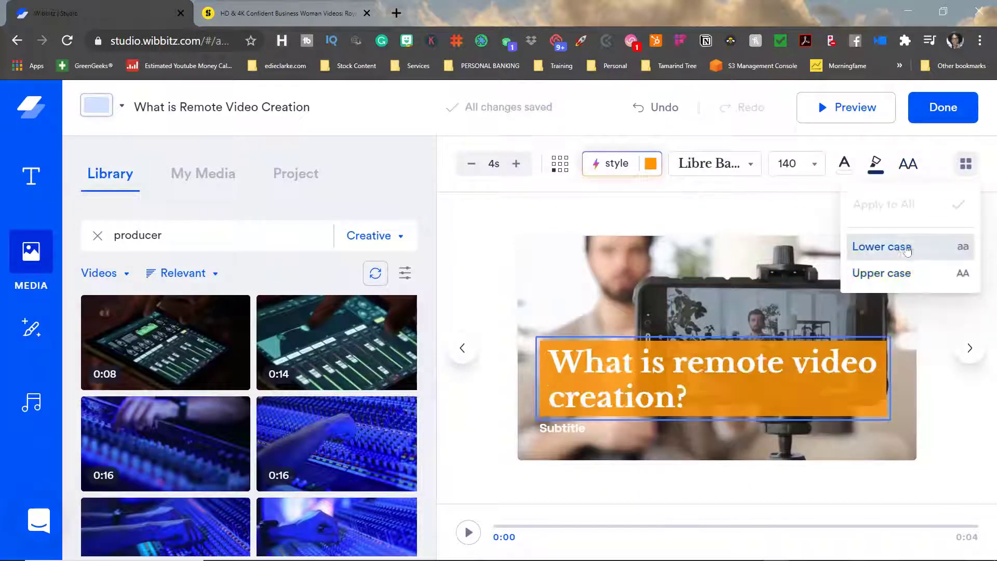
left_click(31, 177)
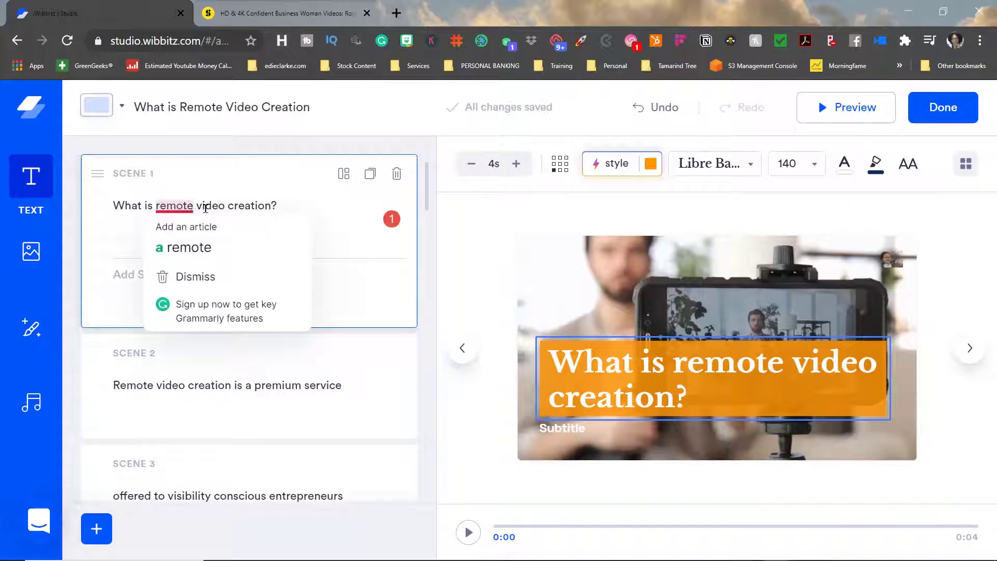
left_click(201, 205)
type("V")
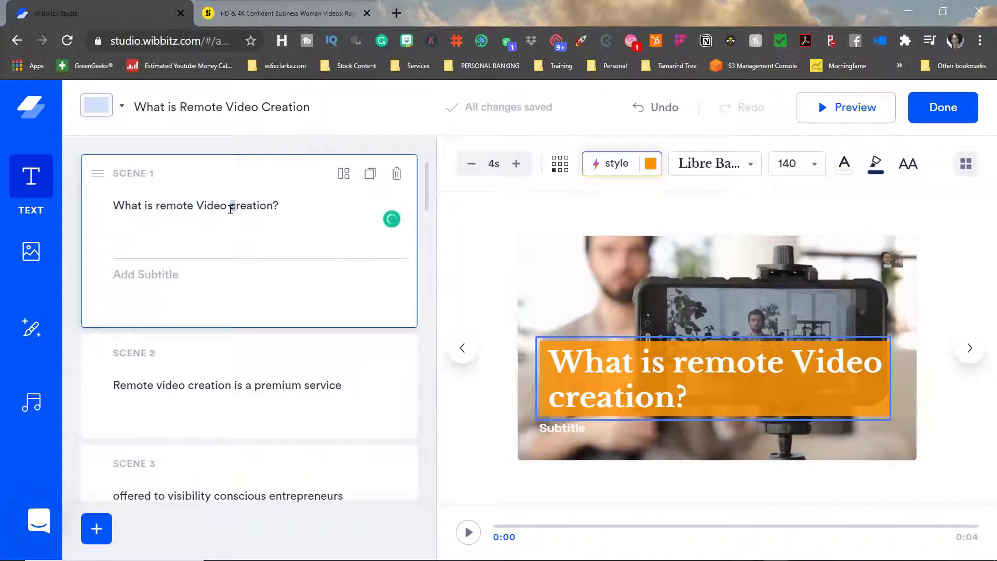
type("C")
left_click_drag(156, 205, 163, 205)
type("R")
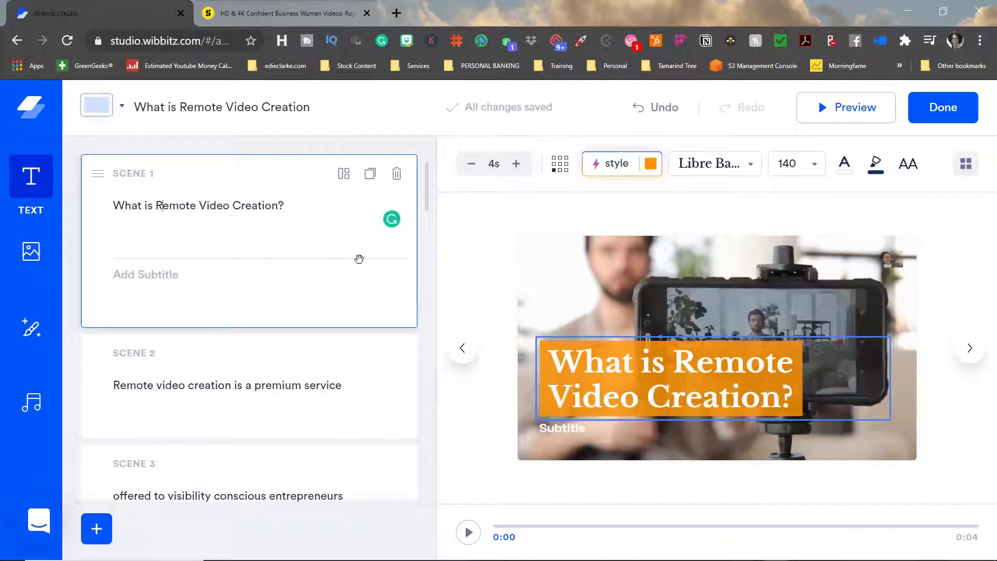
- Centre the title in the frame and preview the title scene
left_click(560, 164)
left_click(561, 292)
left_click(477, 251)
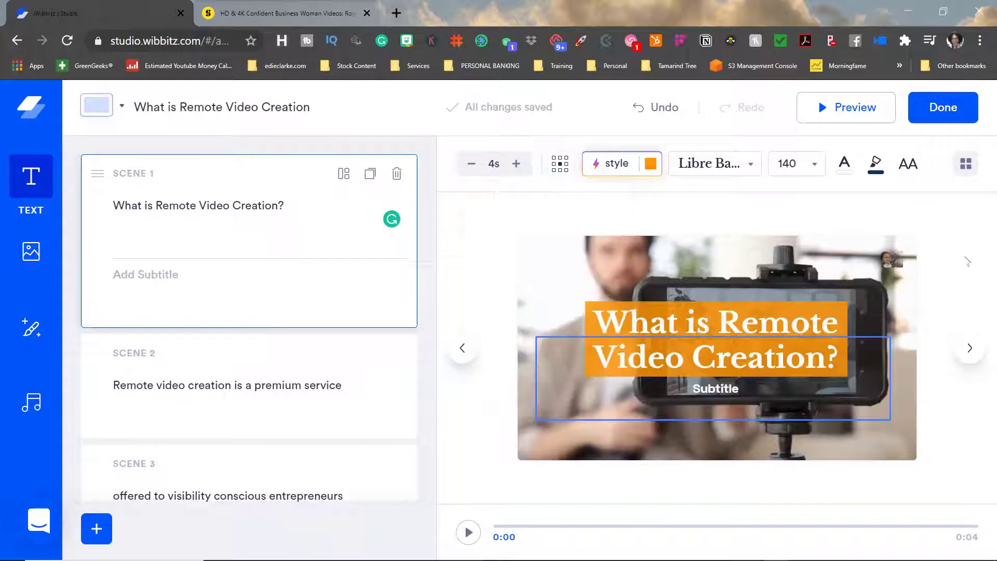
left_click(468, 531)
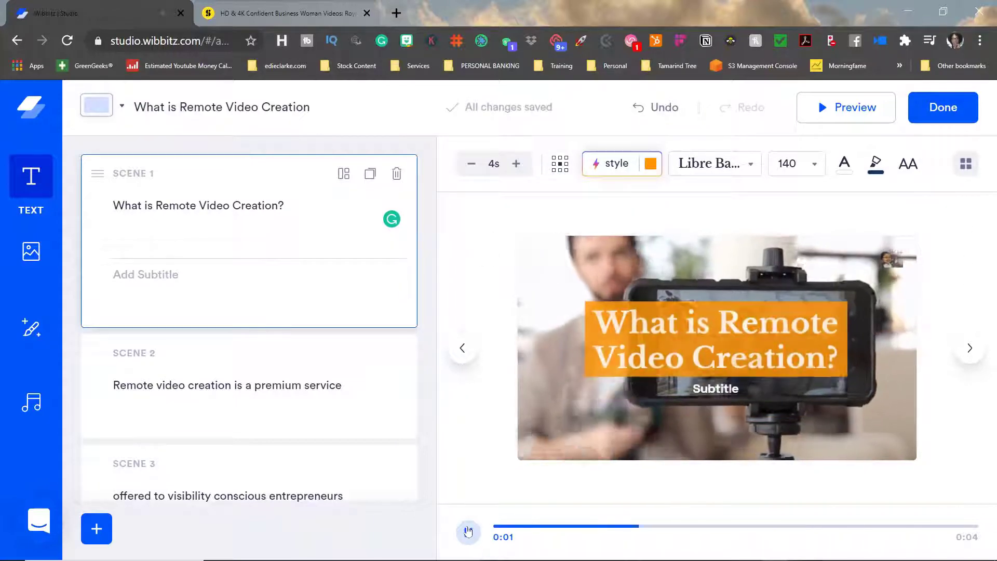
- Add the subtitle 'And How is it Helpful?' beneath Scene 1's title
left_click(468, 531)
scroll(314, 447, "down", 4)
scroll(241, 383, "up", 4)
left_click(177, 276)
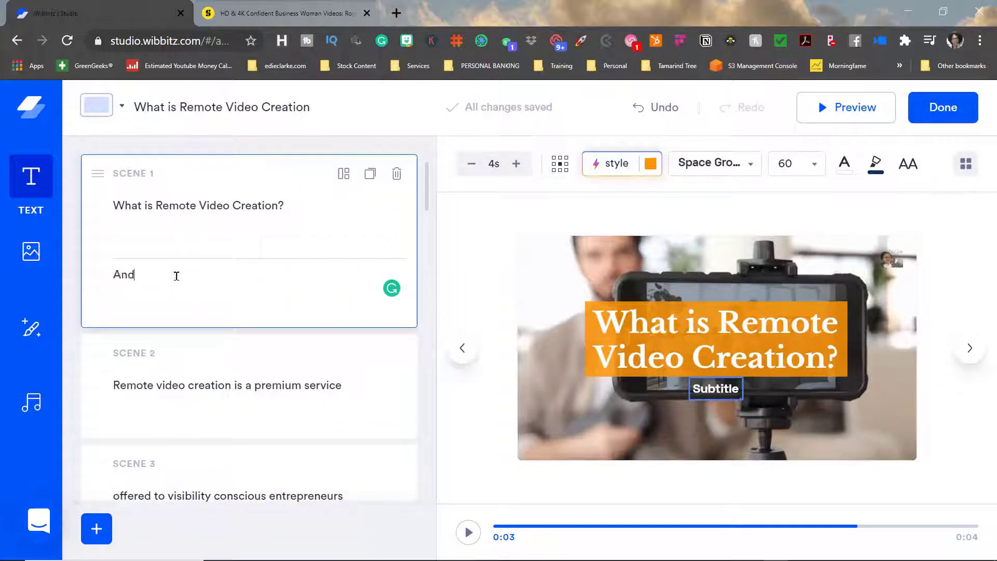
type("AndHow is it")
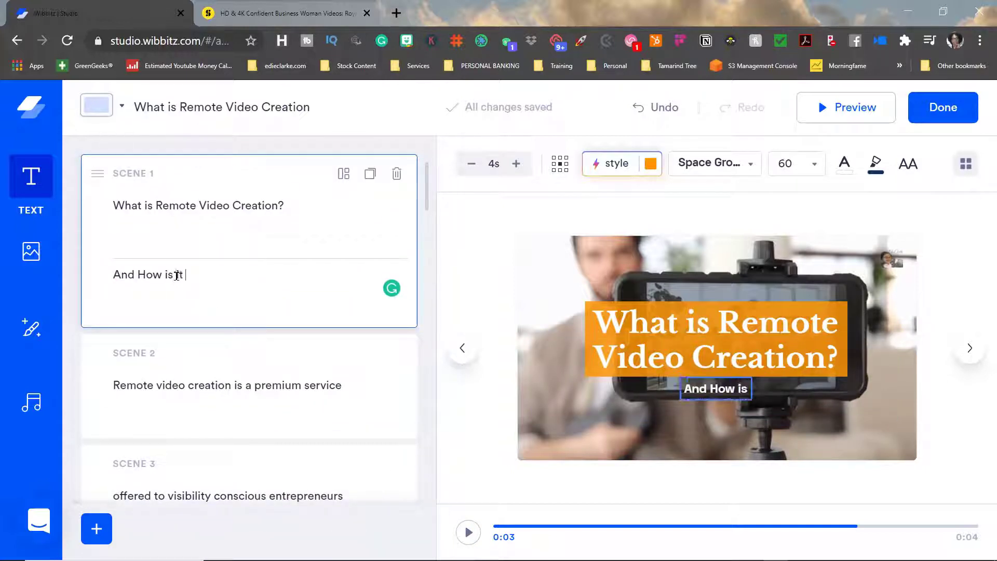
type(" Helpful?")
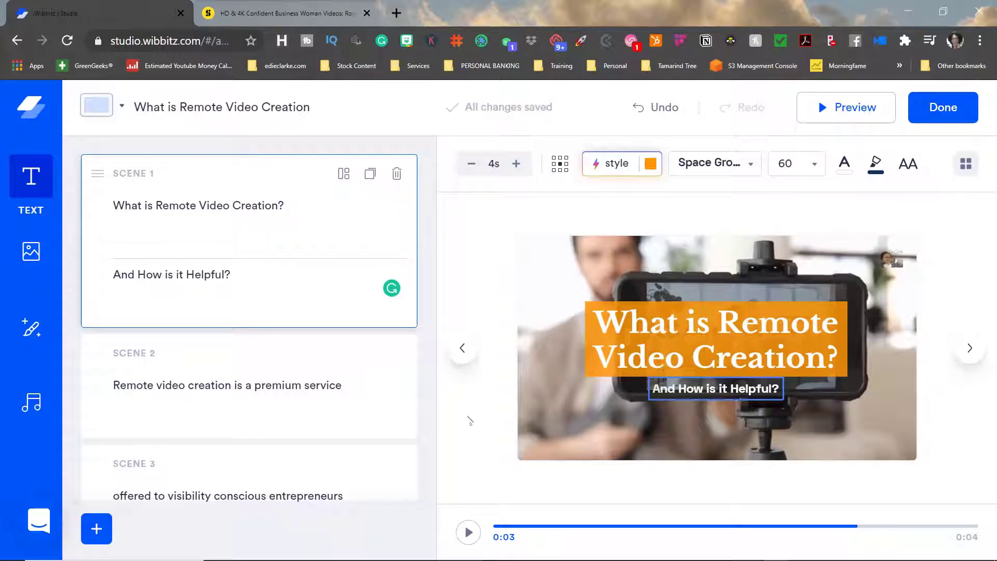
type("&")
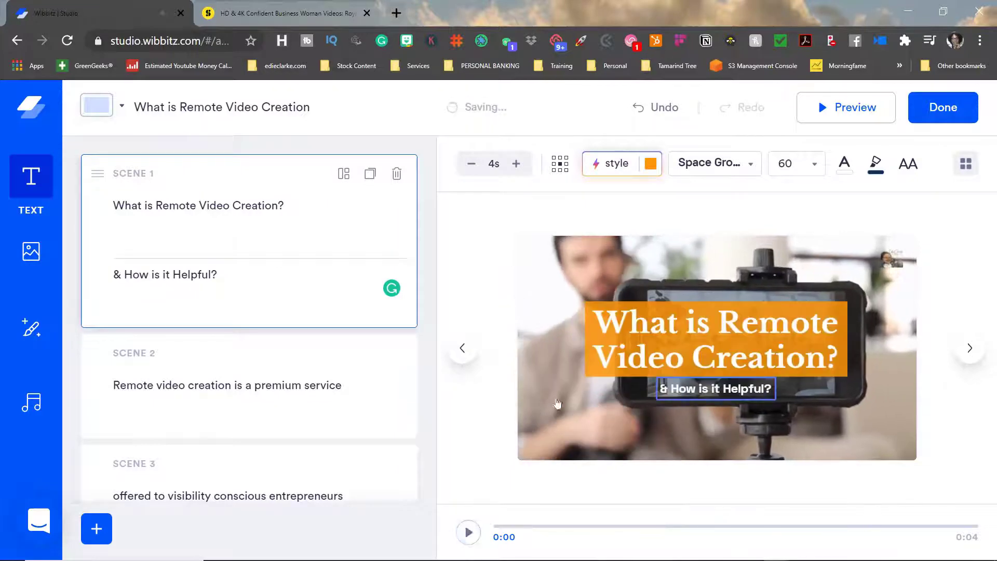
- Preview the draft video and proceed to Video Details
left_click(846, 107)
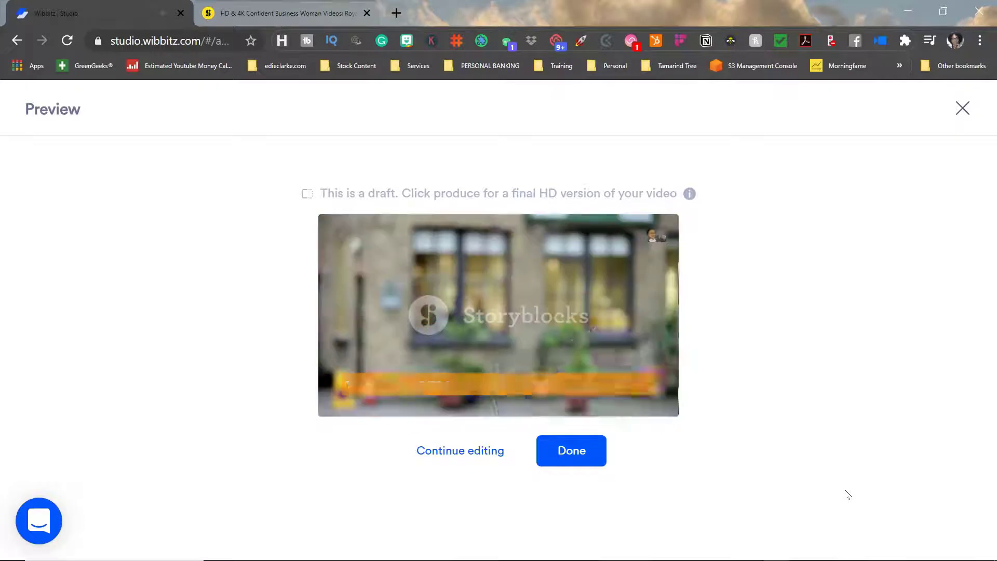
left_click(564, 453)
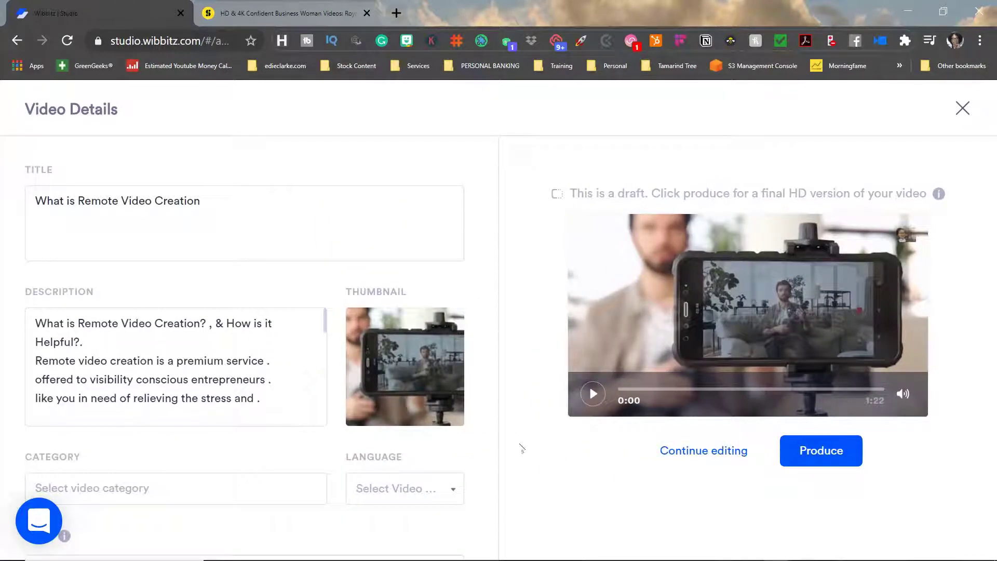
scroll(164, 343, "down", 2)
scroll(164, 344, "down", 5)
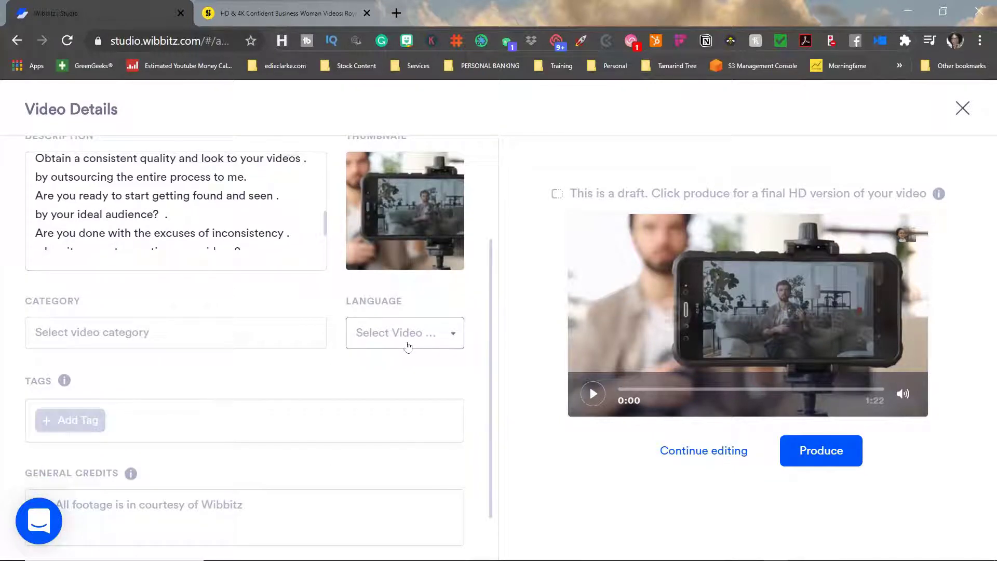
- Set the video's language to English and its category to Business
left_click(408, 346)
scroll(405, 335, "down", 1)
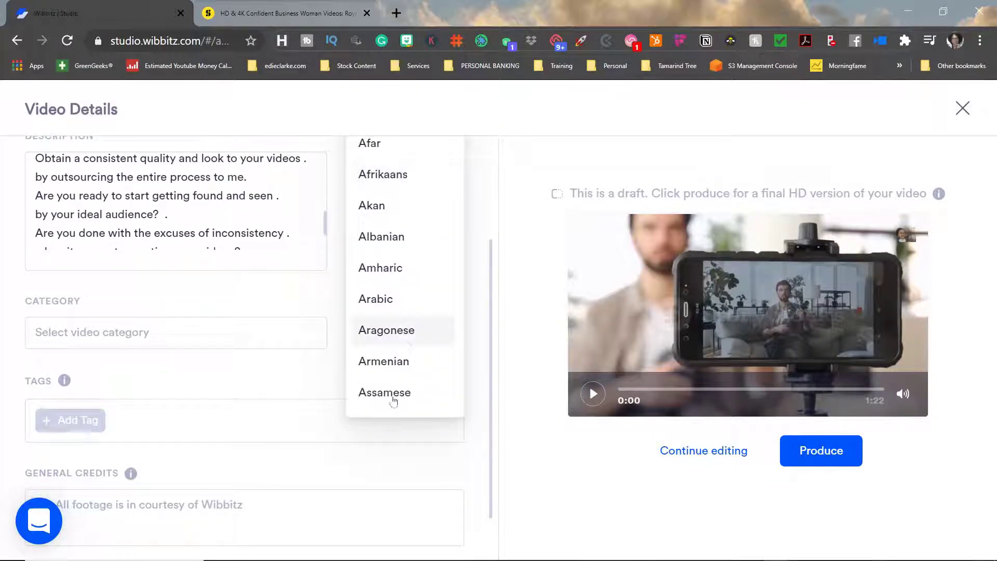
scroll(400, 395, "down", 20)
scroll(407, 383, "up", 4)
scroll(409, 383, "up", 12)
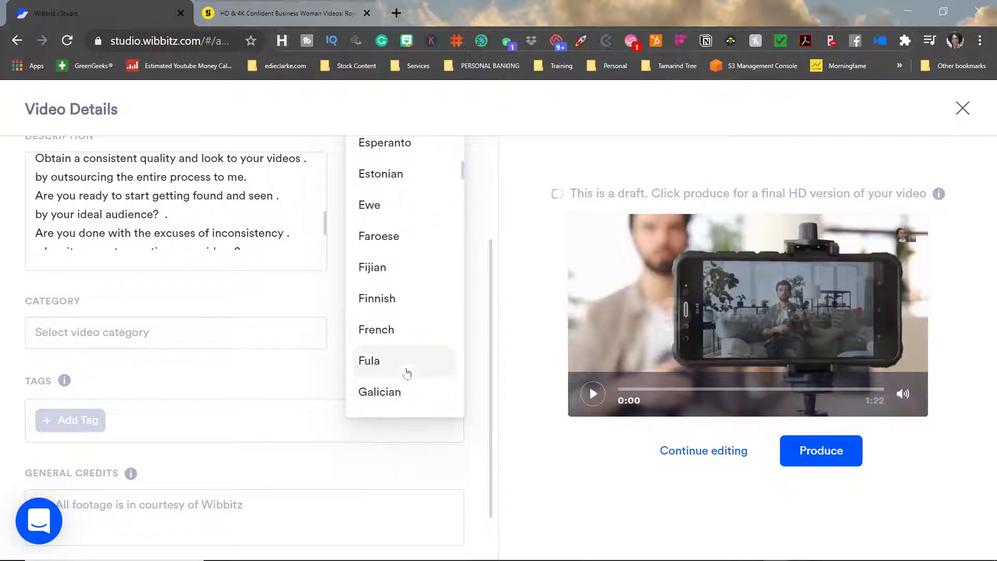
scroll(407, 310, "up", 5)
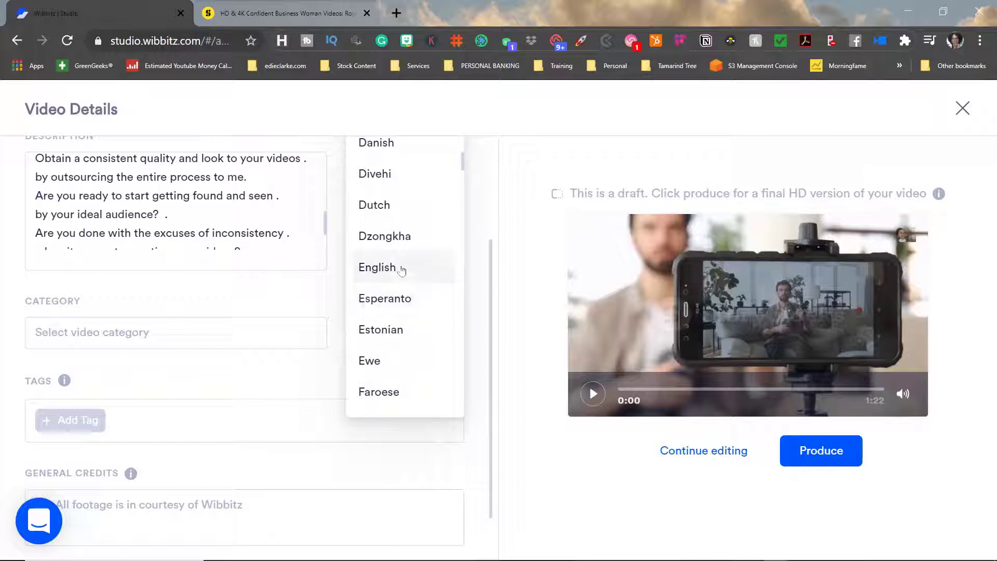
left_click(227, 345)
left_click(219, 338)
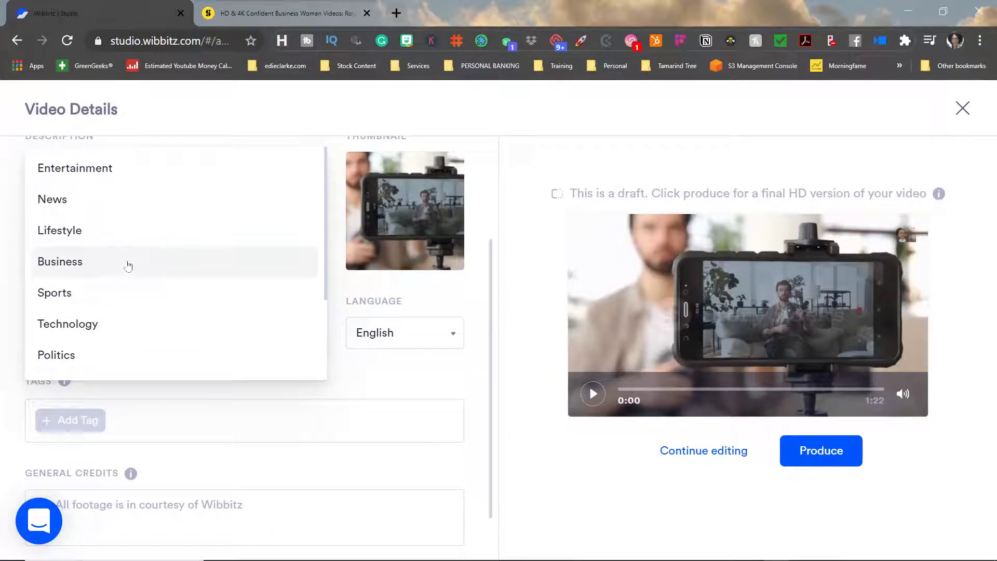
left_click(241, 412)
scroll(268, 455, "down", 1)
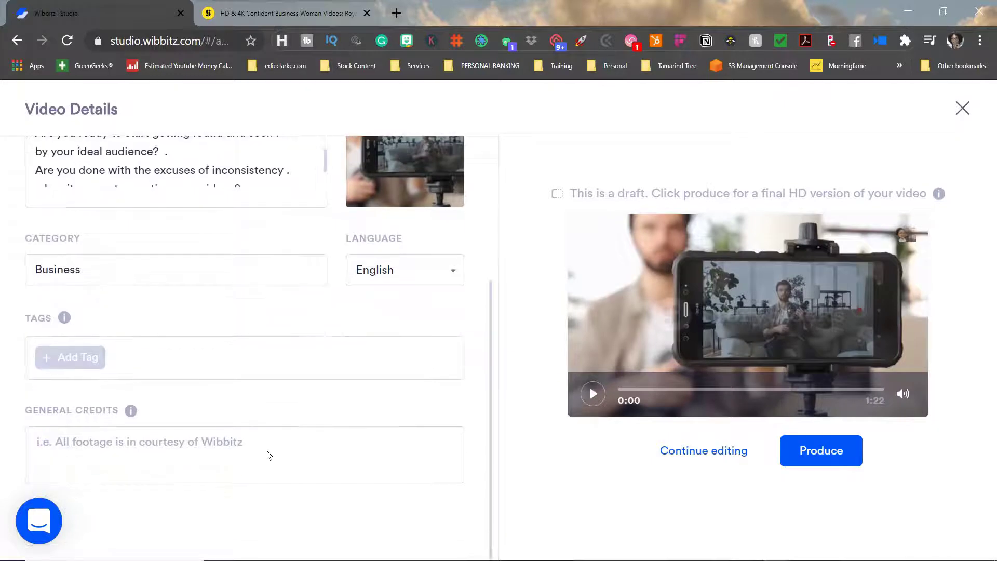
left_click(267, 451)
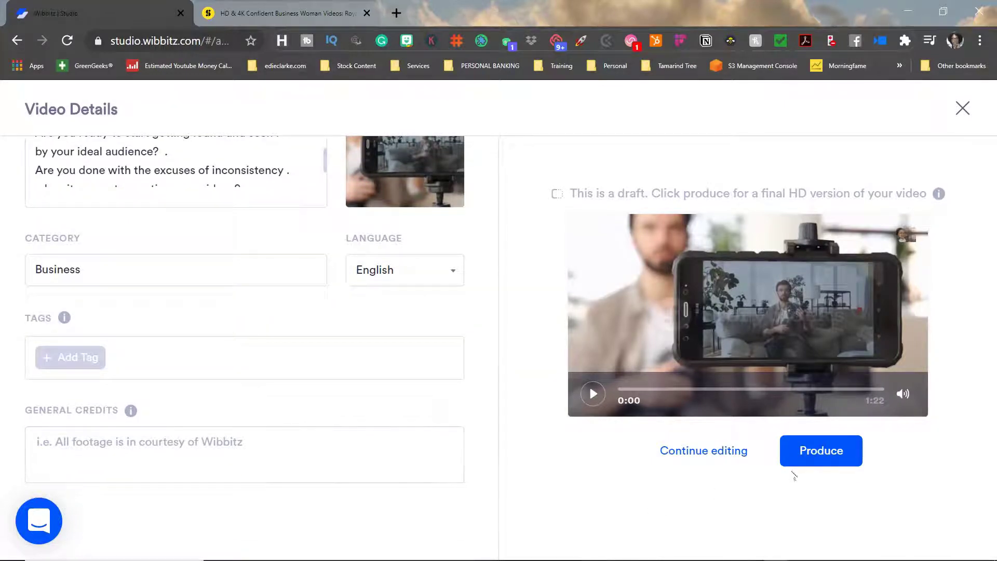
- Produce the video in HD, rate it four stars, and open the video's actions
left_click(833, 453)
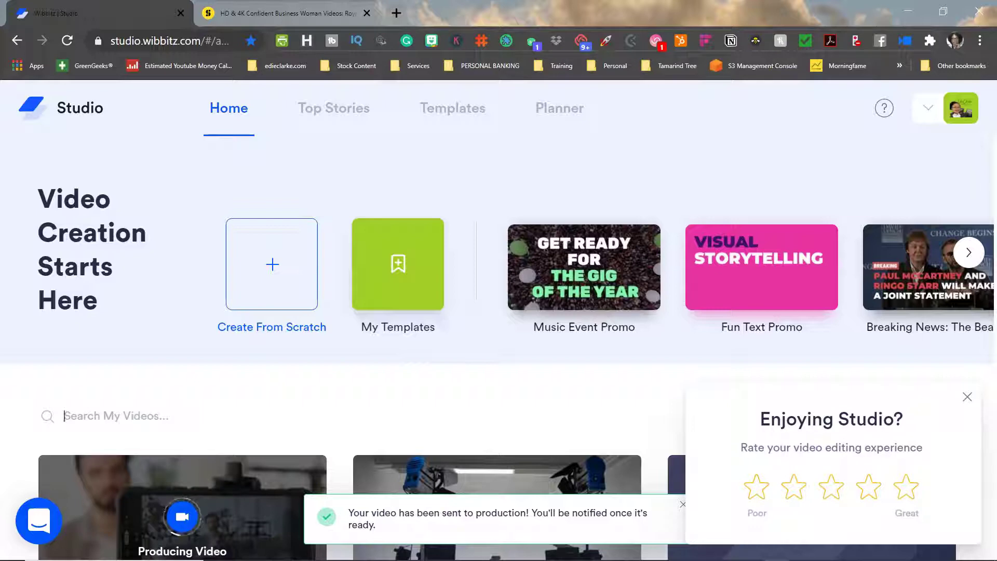
left_click(868, 486)
scroll(895, 382, "down", 5)
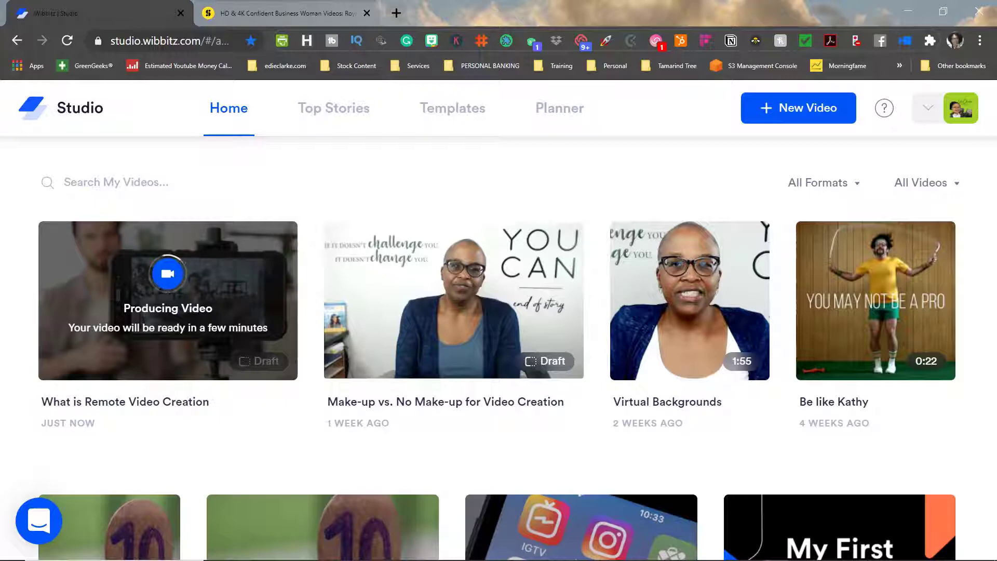
left_click(53, 452)
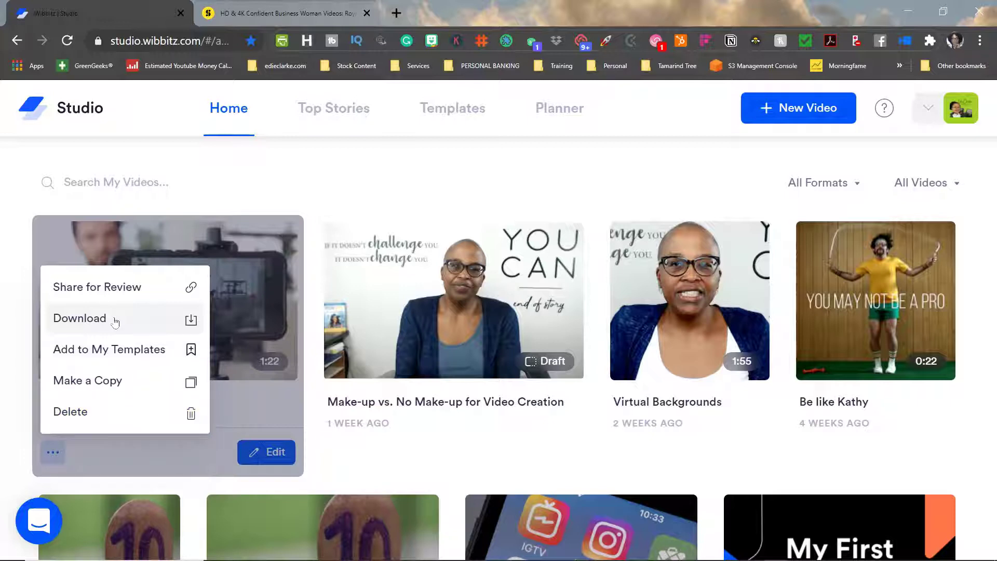
left_click(114, 322)
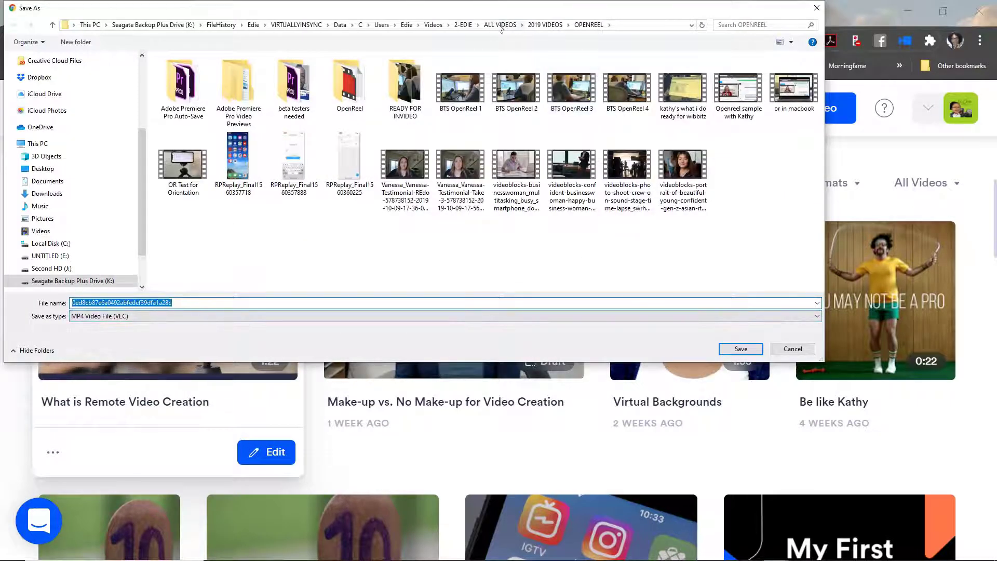
left_click(498, 25)
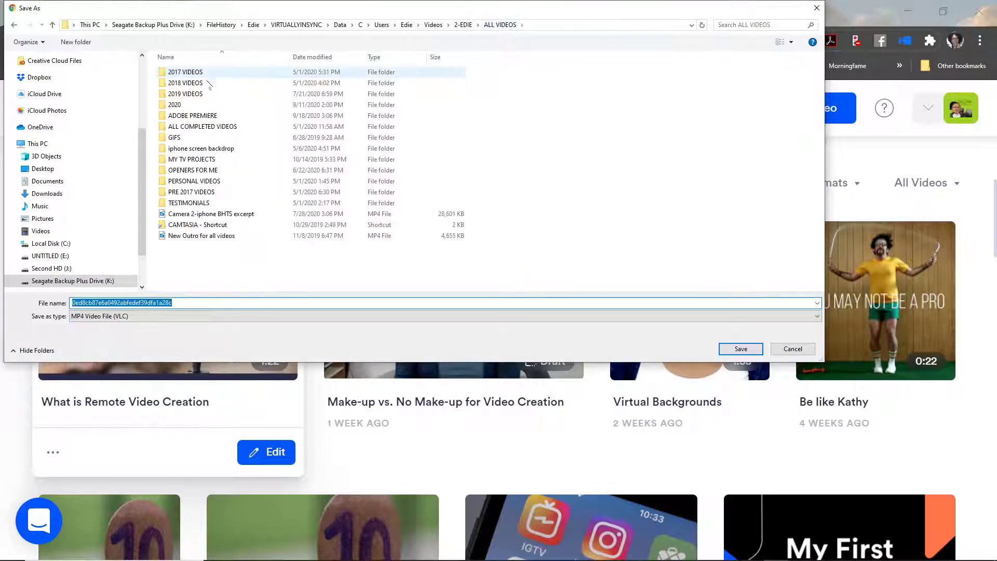
double_click(213, 72)
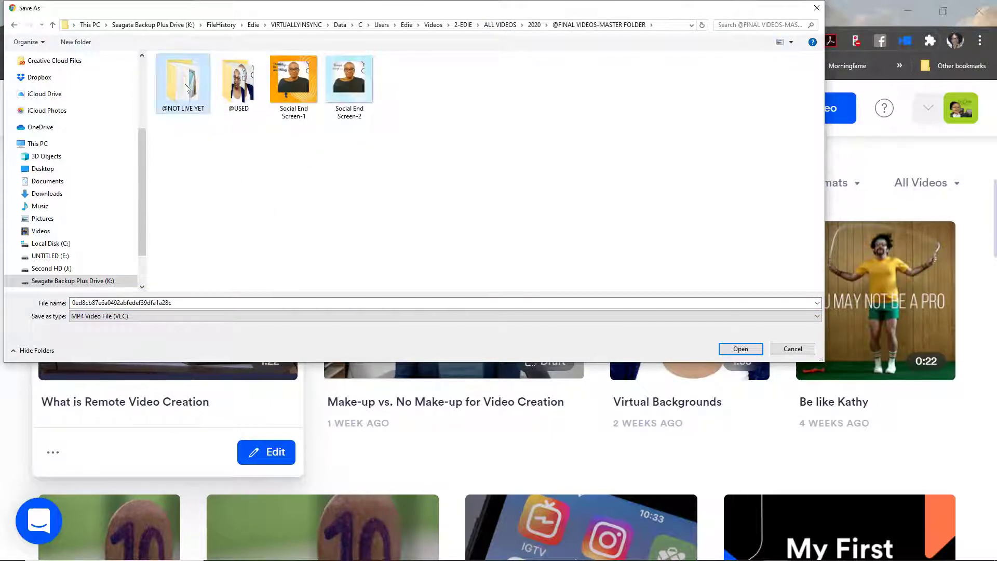
double_click(183, 83)
scroll(509, 252, "down", 1)
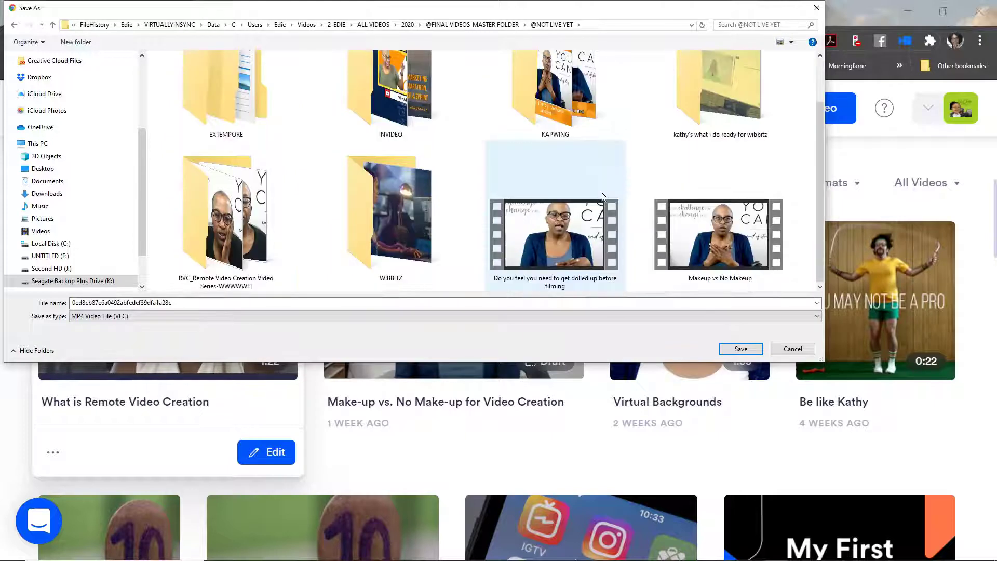
left_click(382, 217)
double_click(382, 217)
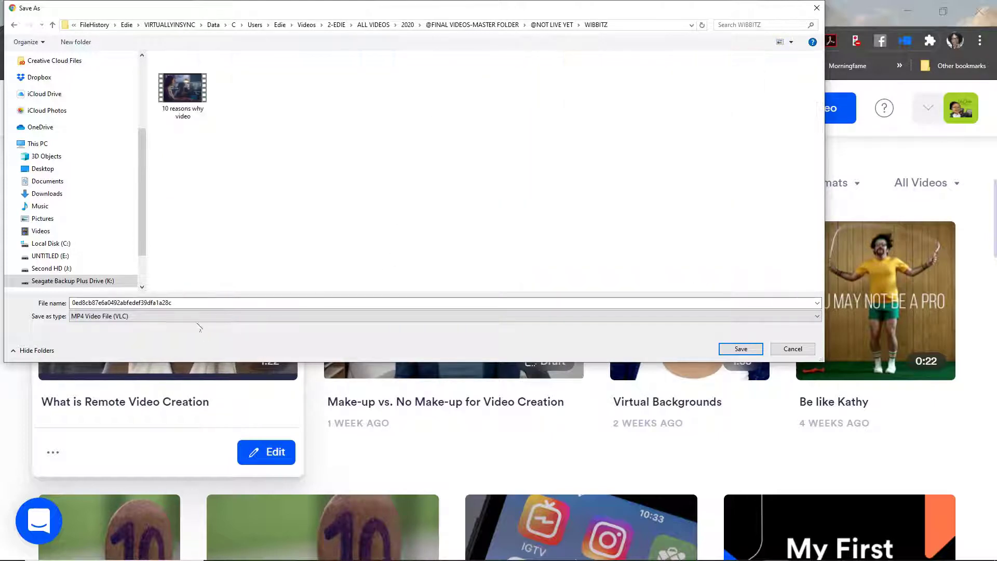
- Keep MP4 as the file type and name the file 'What is Remote Video Creation'
left_click(198, 317)
left_click(190, 301)
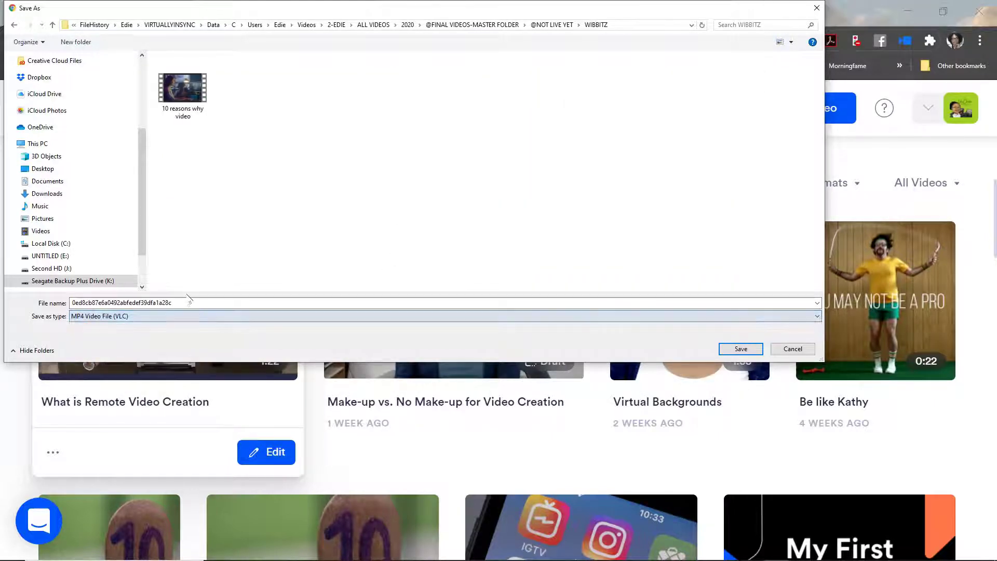
double_click(185, 302)
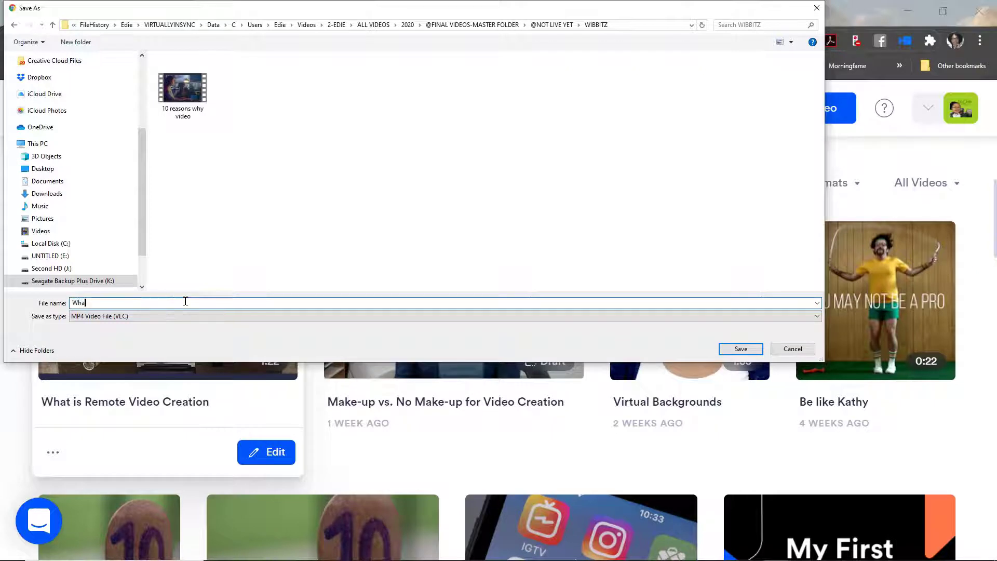
type("What is Remote Video Creation")
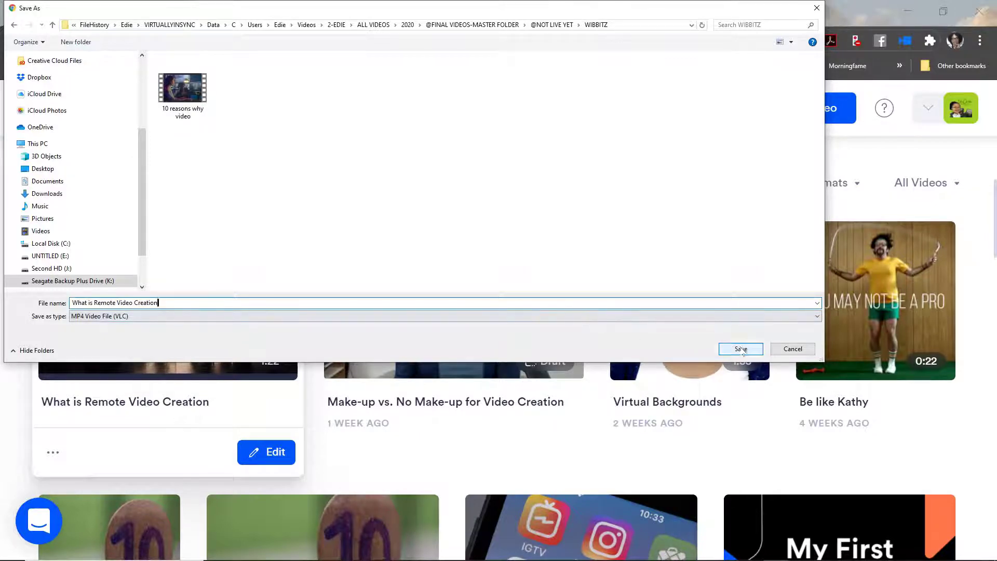
- Save the MP4 into WIBBITZ and preview the finished video from its card menu
left_click(741, 349)
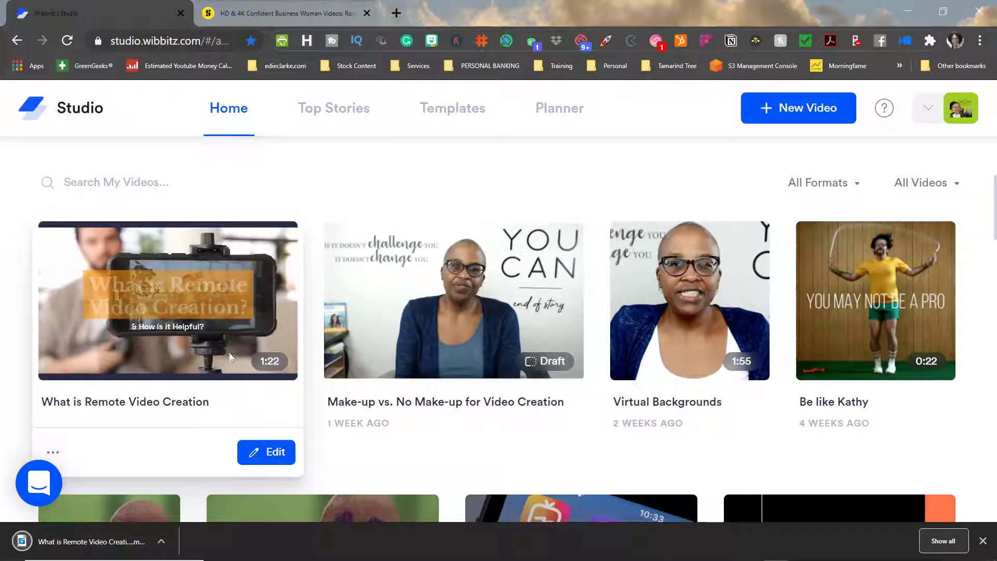
left_click(53, 453)
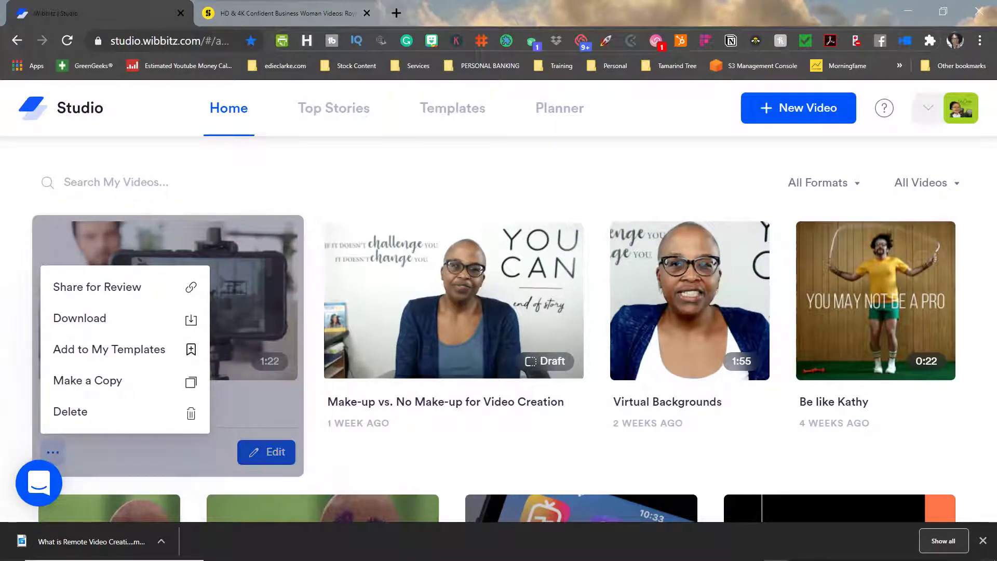
left_click(255, 306)
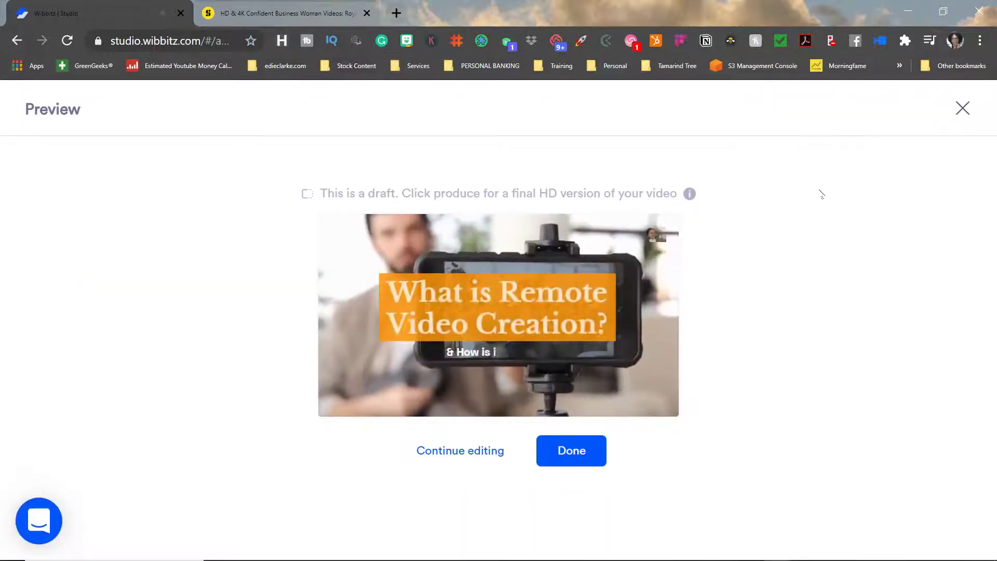